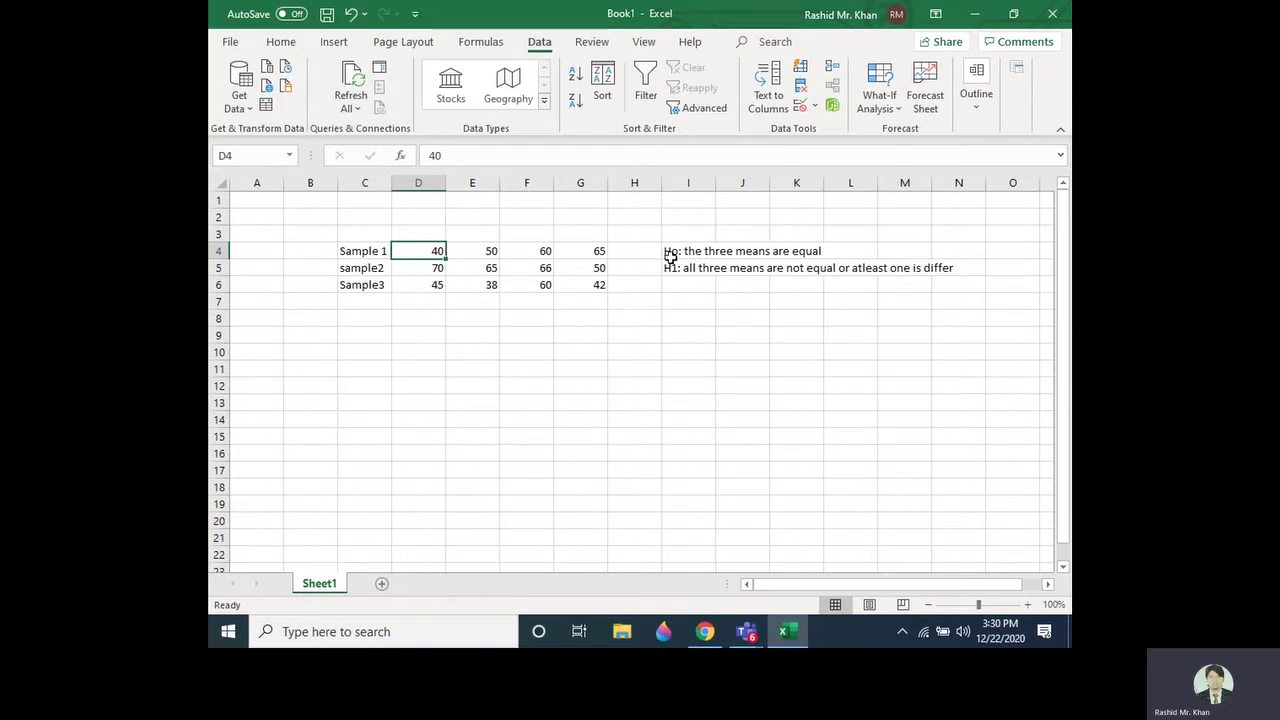
Step: Highlight the Ho and H1 hypothesis statements in rows 4 and 5, then return to the Sample 1 data
left_click_drag(671, 253, 796, 251)
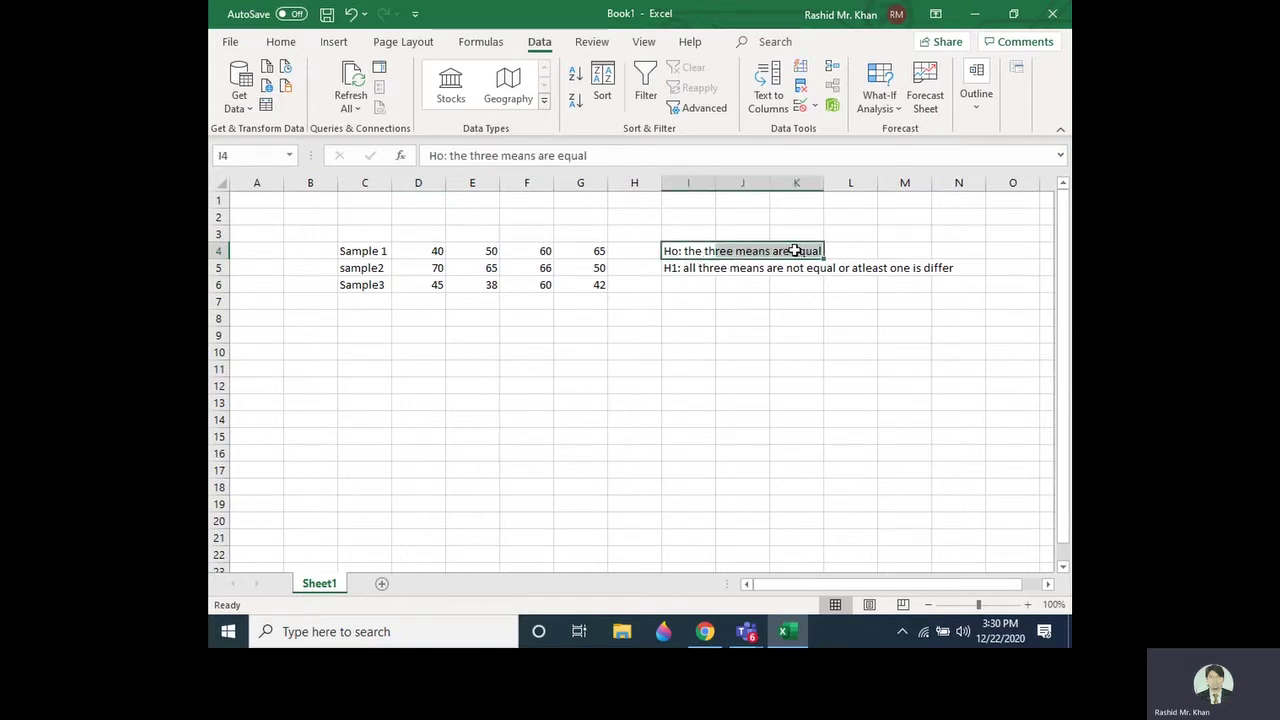
left_click(692, 268)
left_click_drag(692, 268, 865, 268)
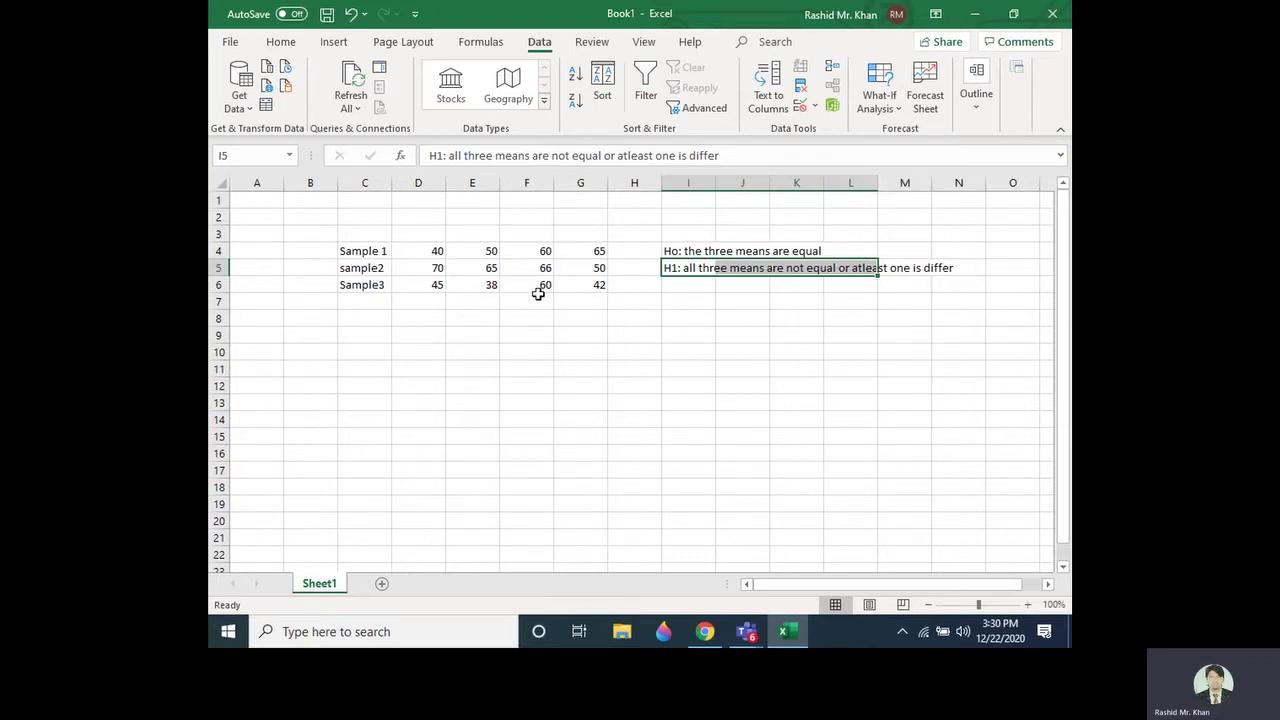
left_click(368, 250)
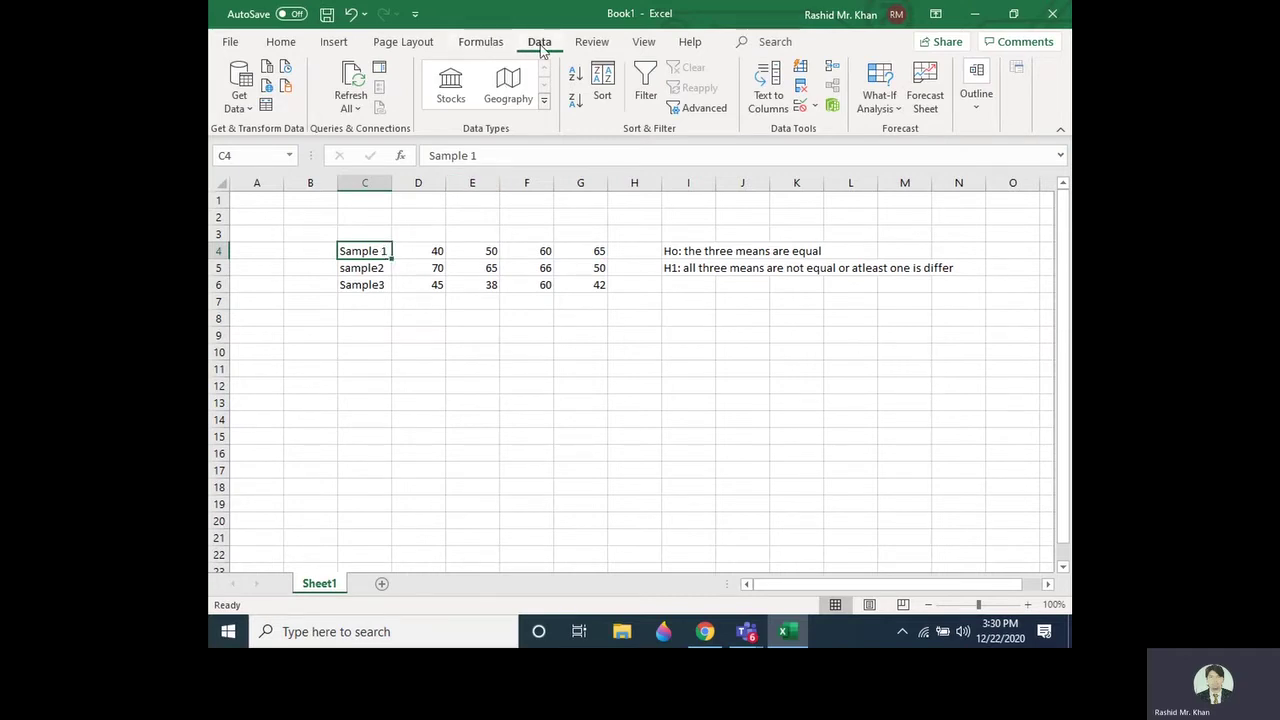
Step: Choose Anova: Single Factor from the Data Analysis tools and move its window aside
left_click(1017, 69)
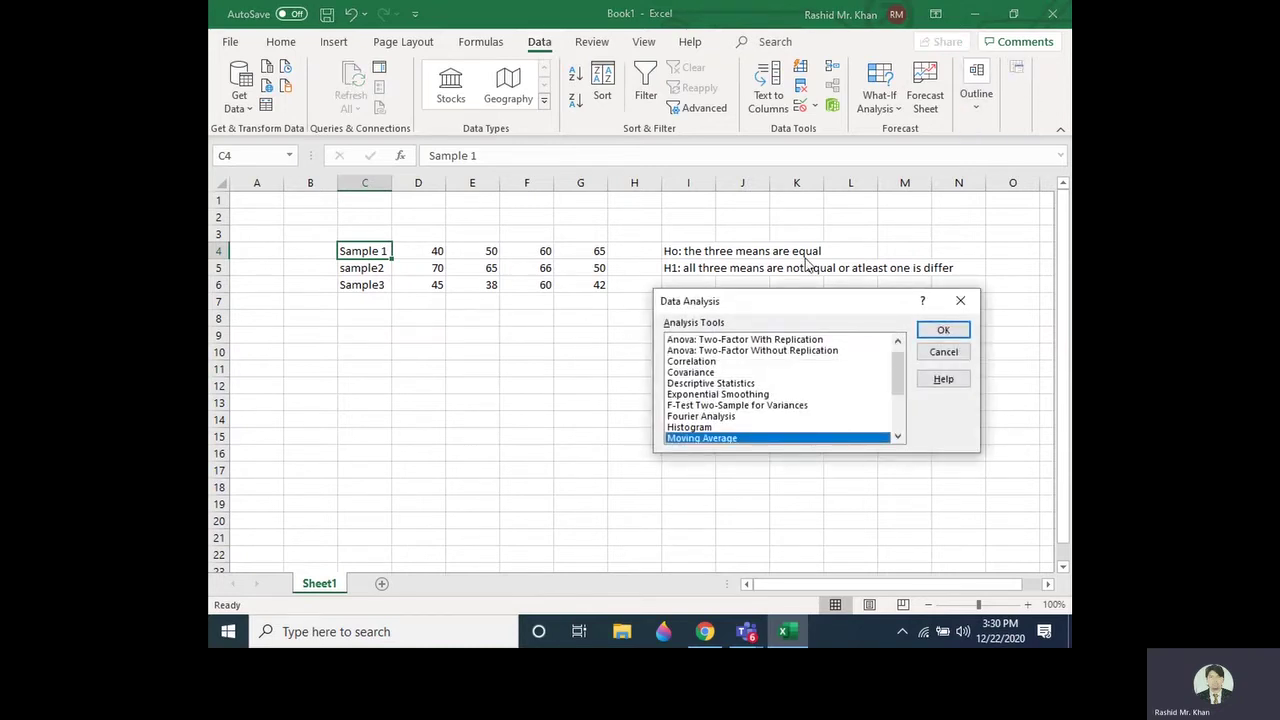
left_click_drag(763, 302, 714, 317)
scroll(814, 371, "up", 1)
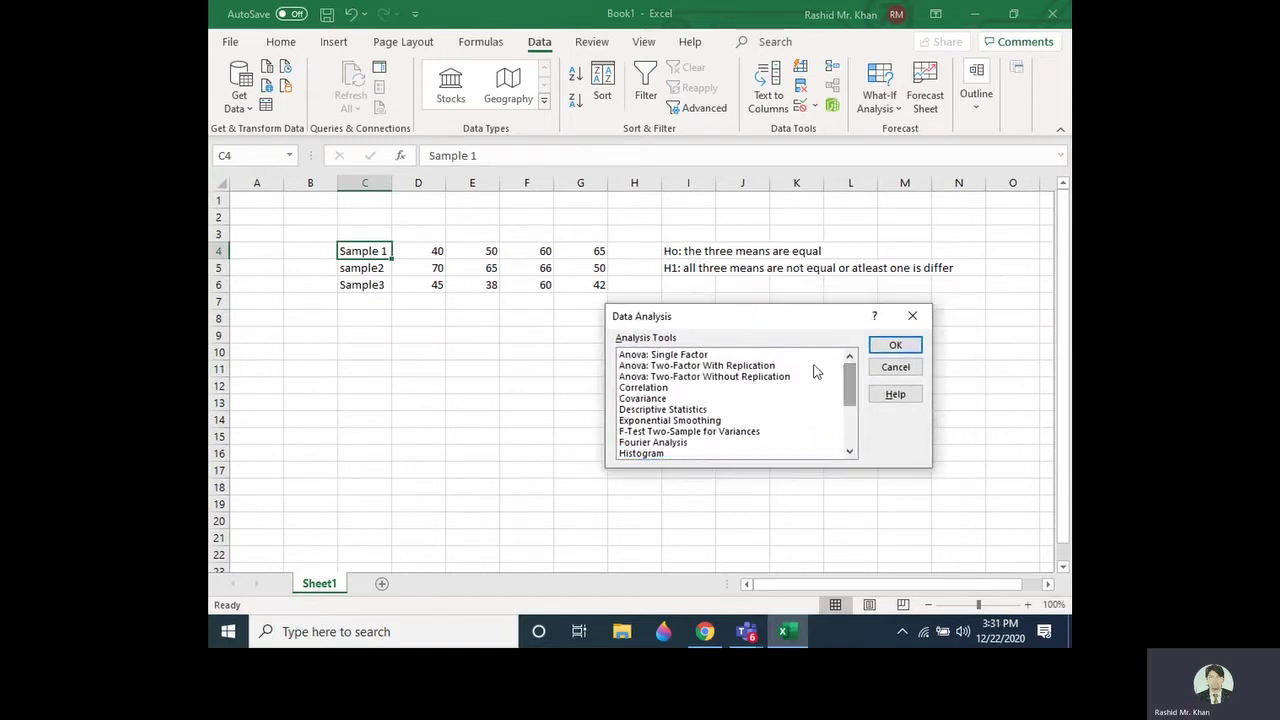
left_click(676, 357)
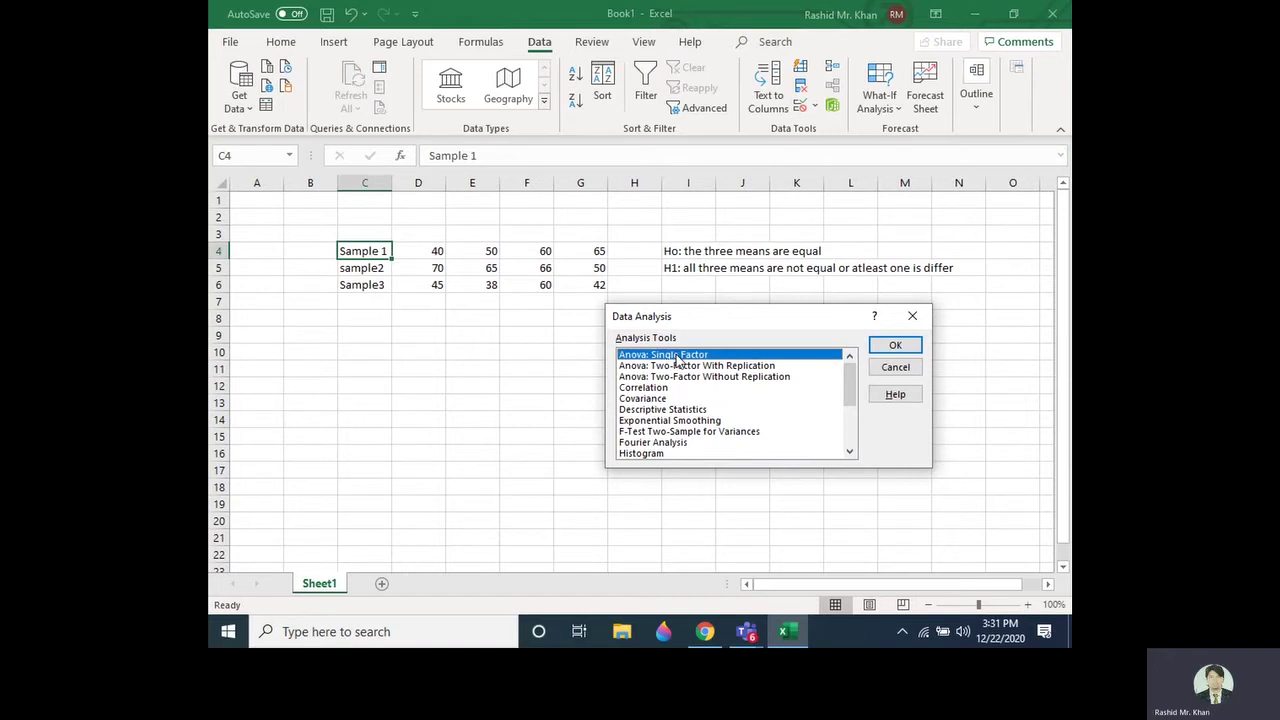
left_click(889, 350)
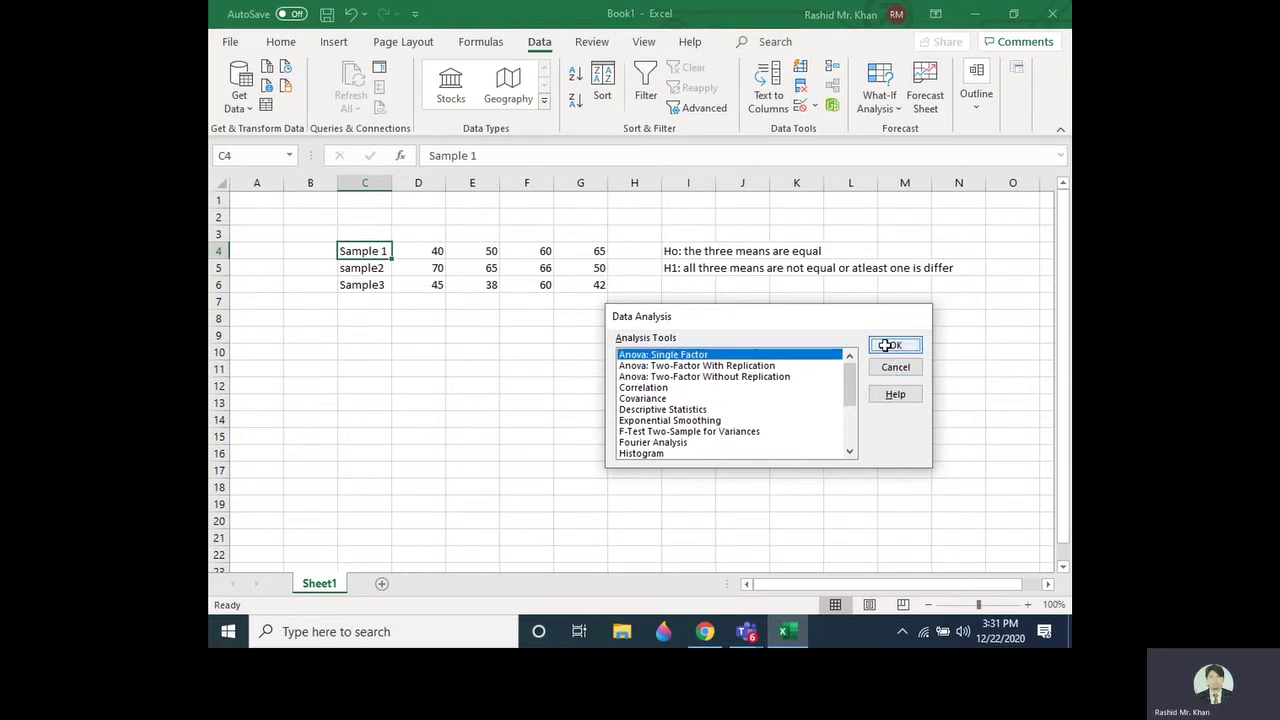
left_click_drag(701, 289, 721, 305)
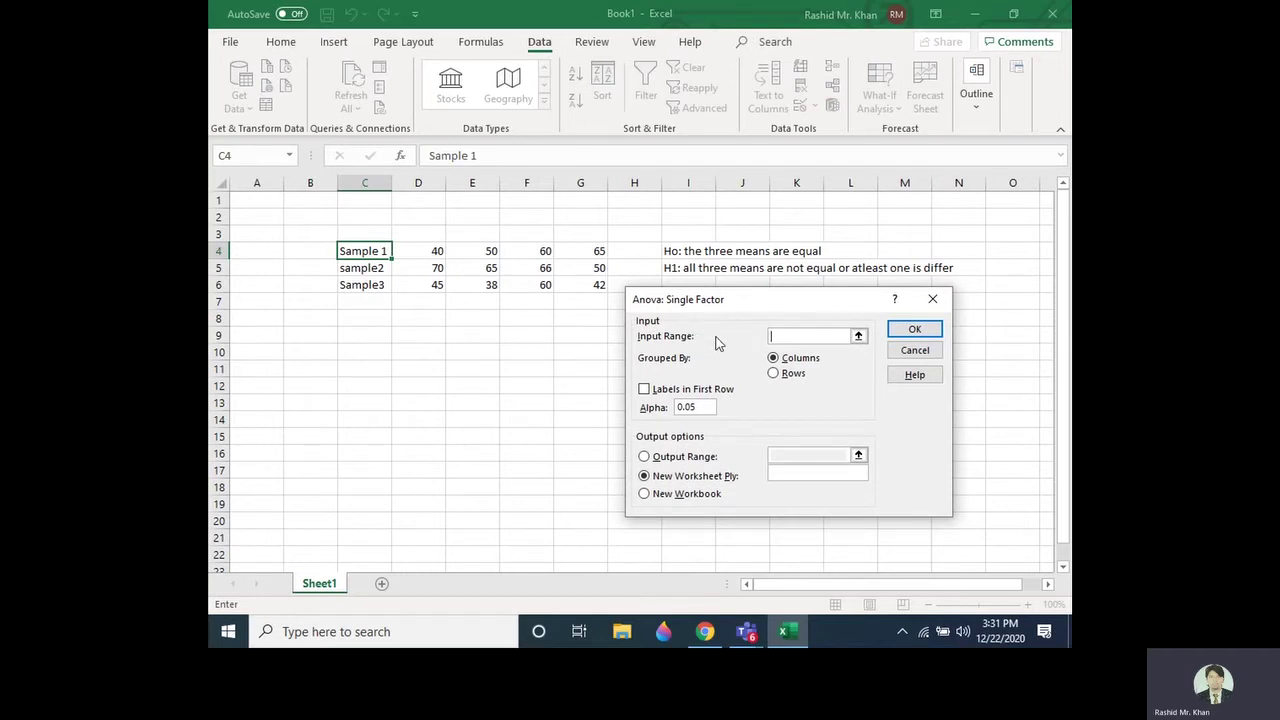
Step: Set input range $C$4:$G$6, grouped by rows, labels in first column, alpha 0.05
left_click(360, 252)
left_click_drag(360, 252, 573, 283)
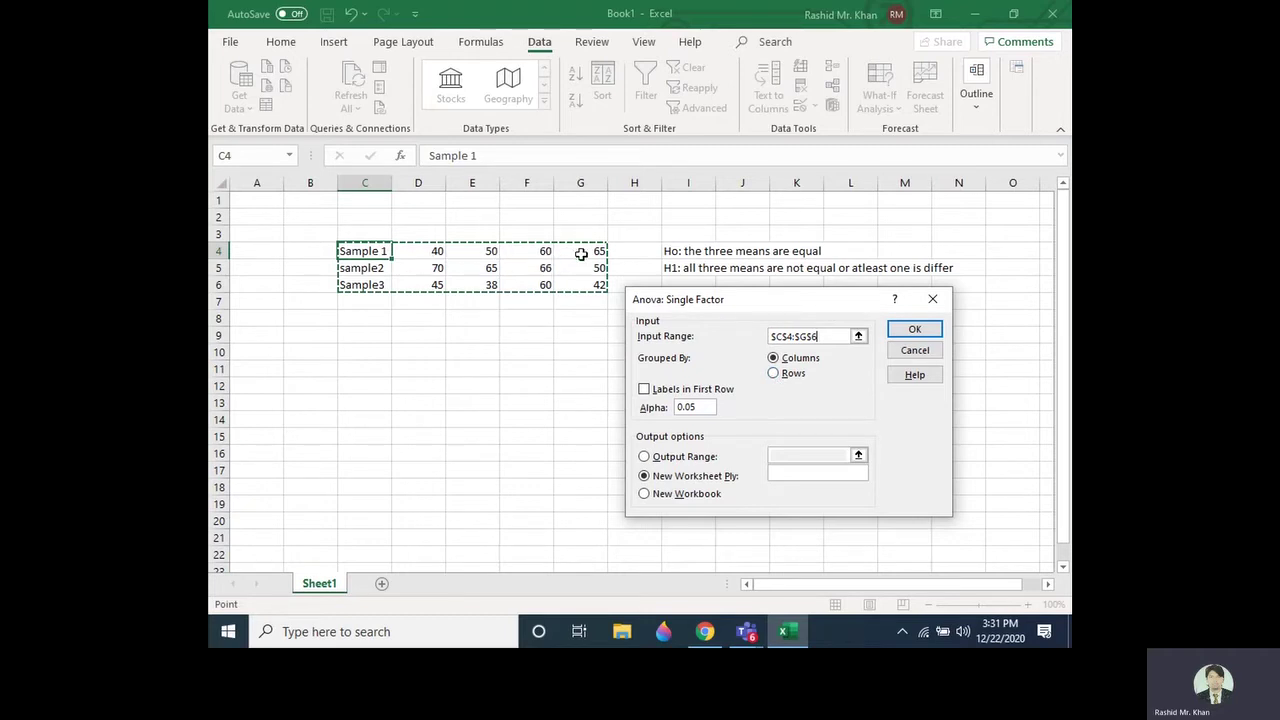
left_click(772, 373)
key("Escape")
left_click(663, 385)
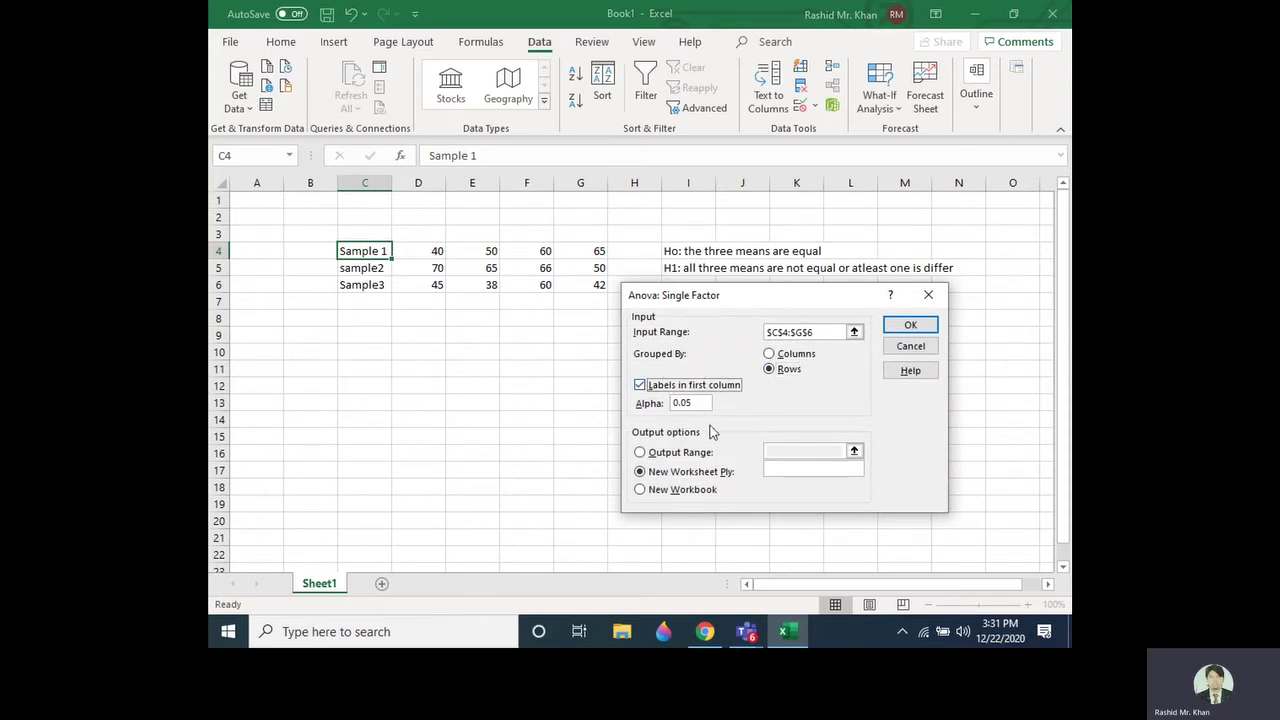
left_click_drag(697, 412, 677, 414)
left_click(699, 402)
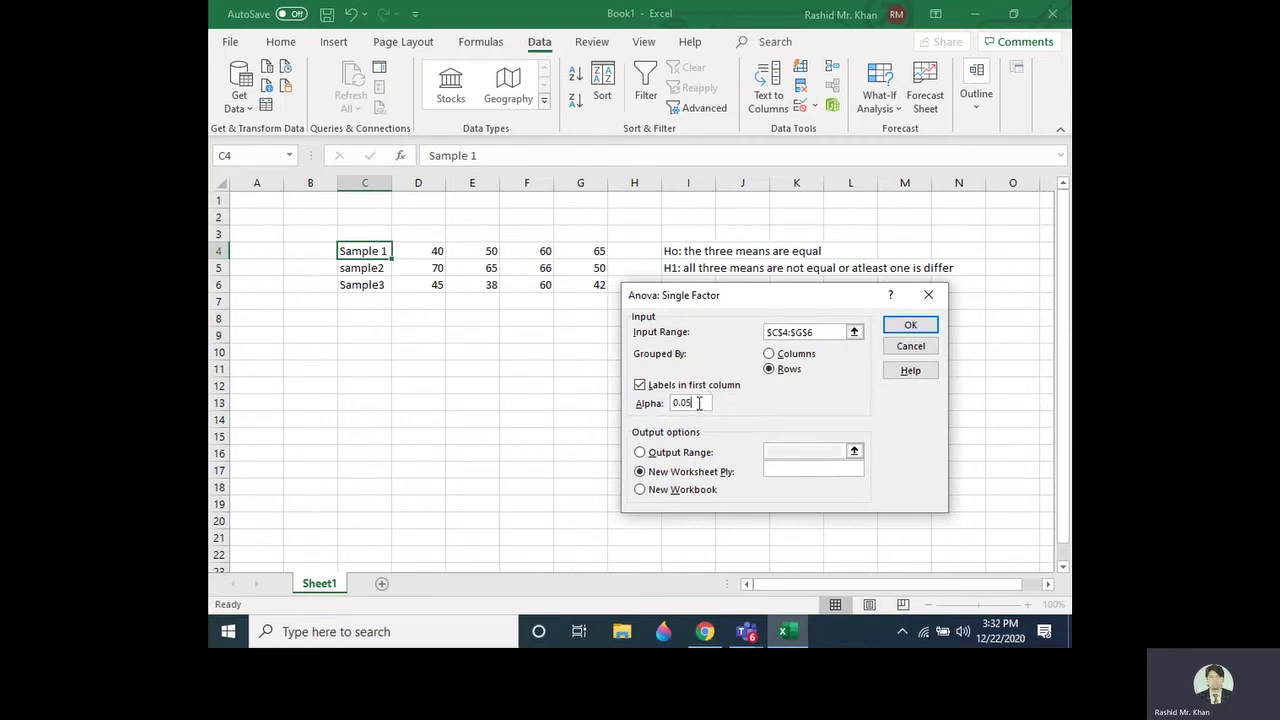
Step: Send the ANOVA output to $C$11 on this sheet and run it
left_click(685, 455)
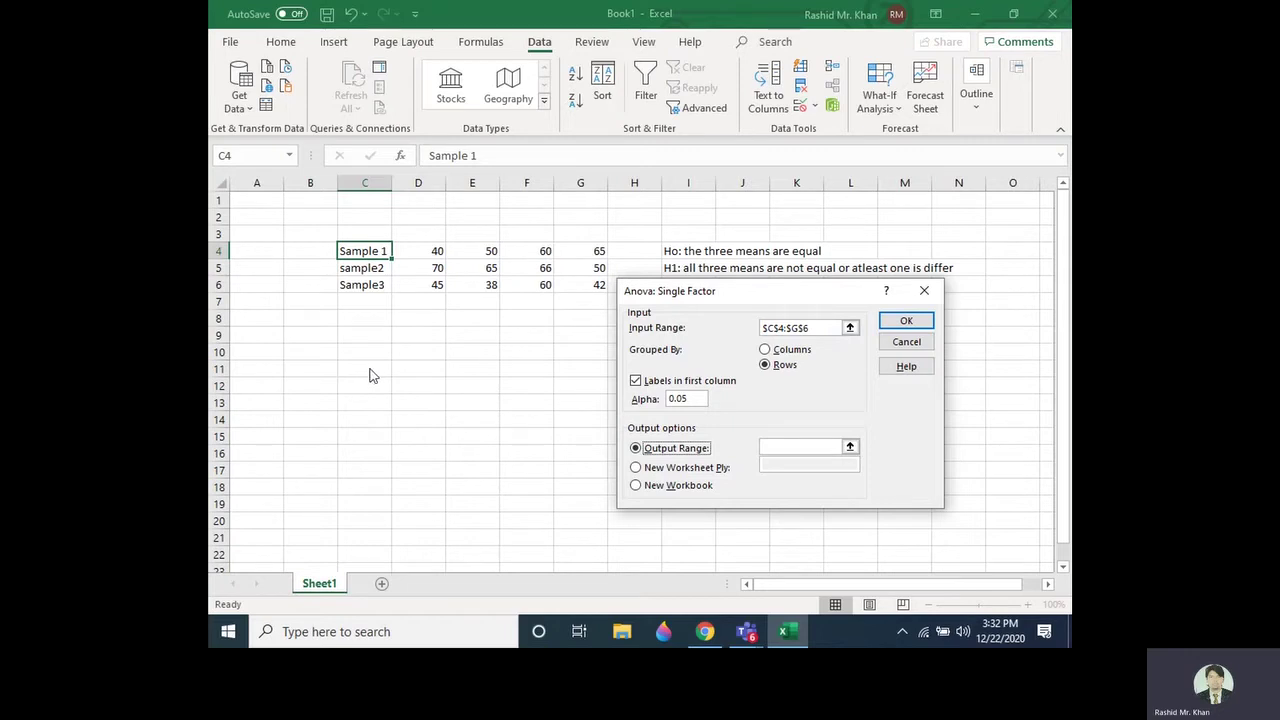
left_click(789, 447)
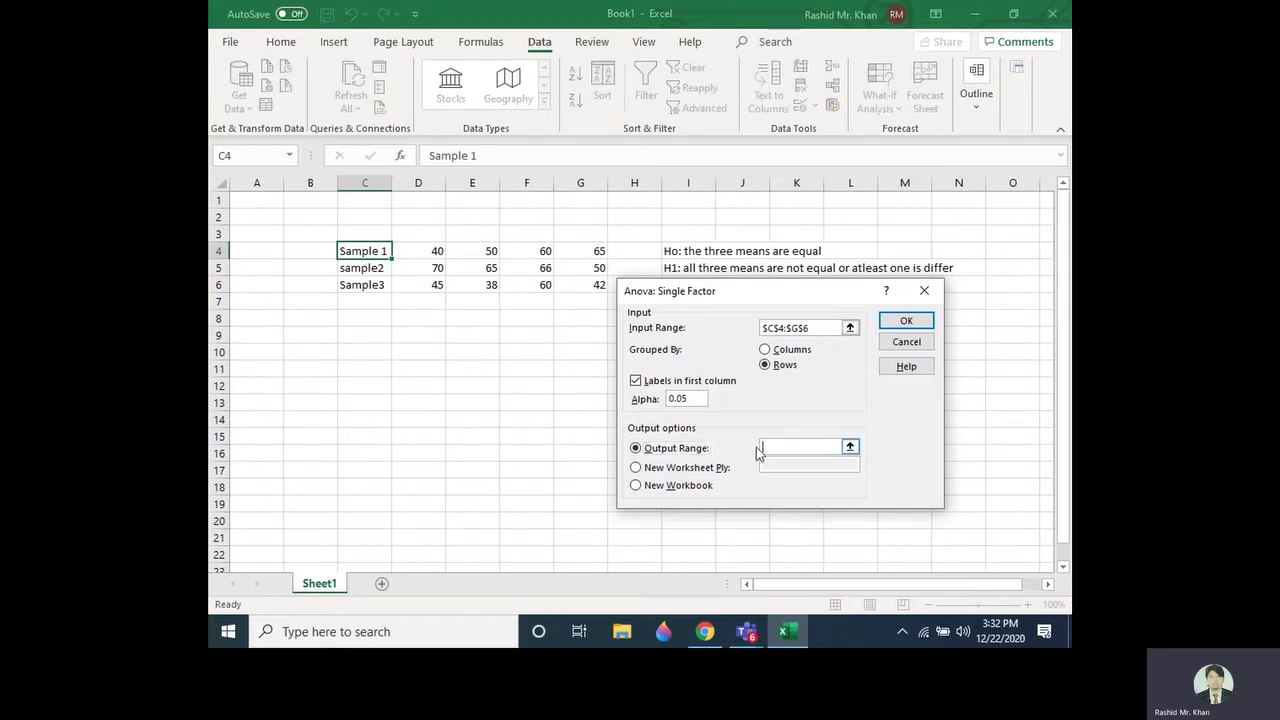
left_click(352, 369)
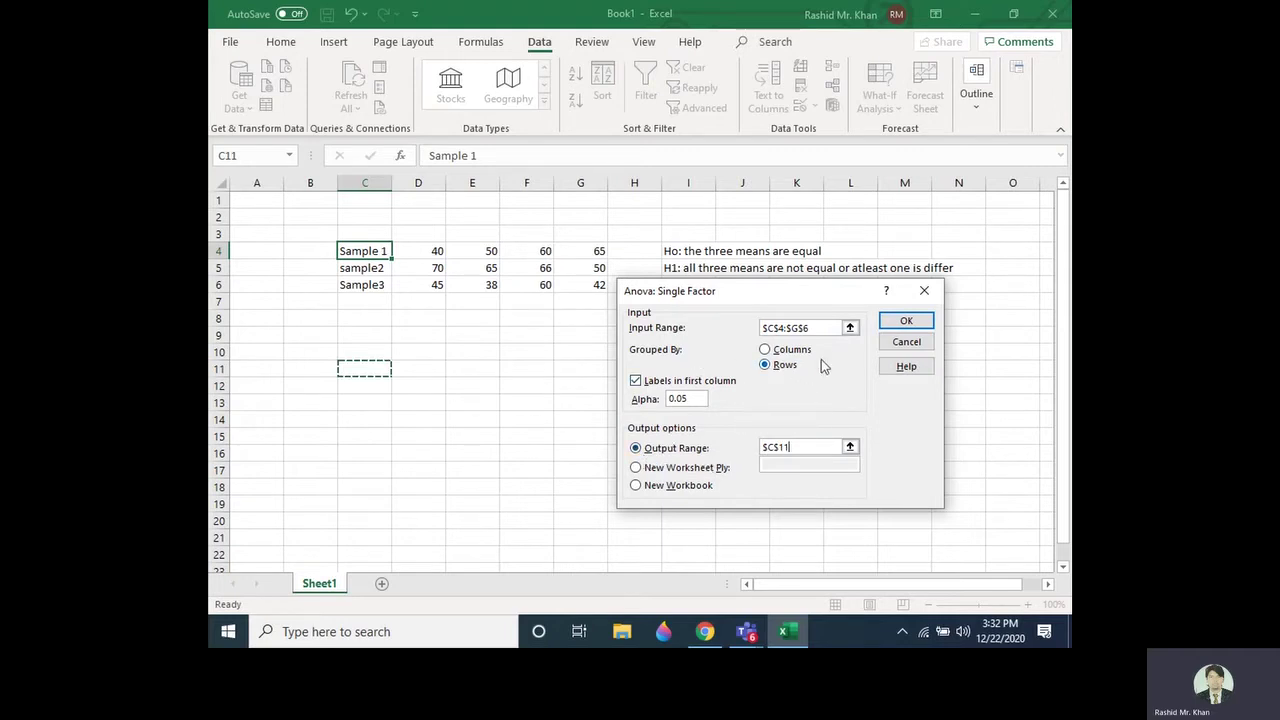
left_click(892, 326)
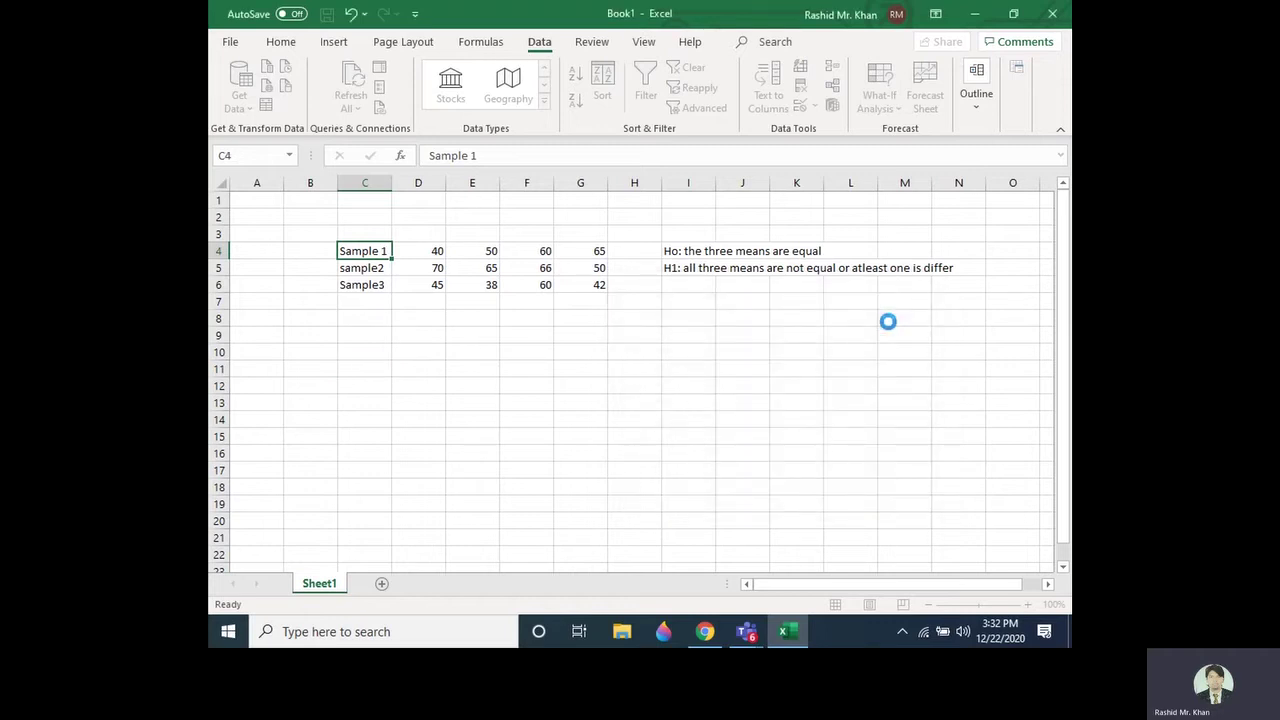
Step: Replace the SUMMARY heading in C13 with 'Descriptive Statistics'
scroll(871, 406, "down", 2)
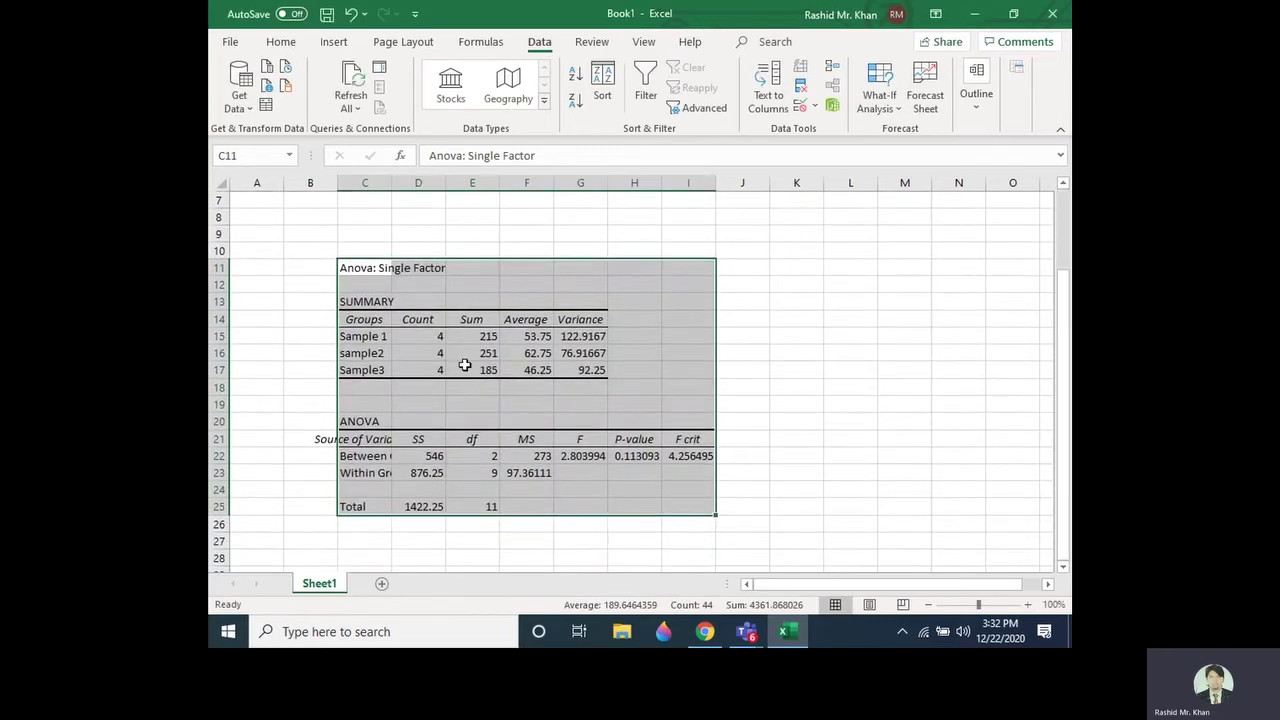
left_click(625, 315)
left_click_drag(343, 301, 398, 305)
key("Delete")
type("D")
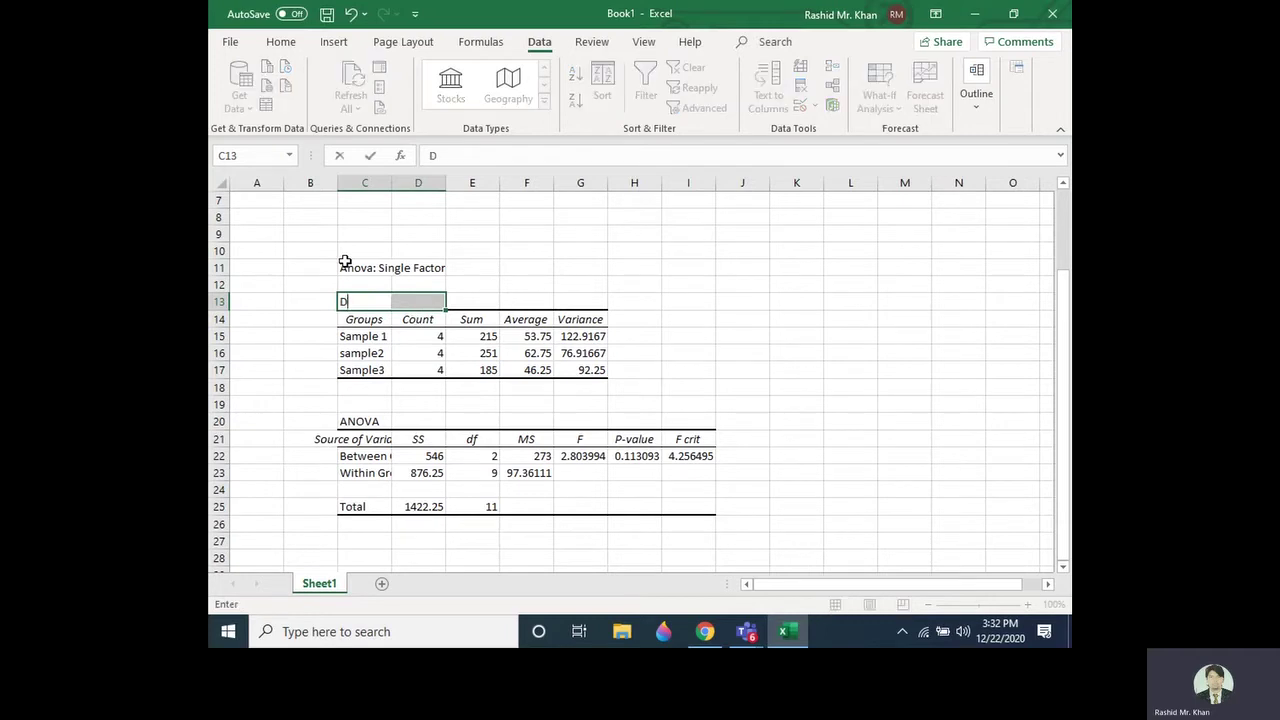
type("escriptive")
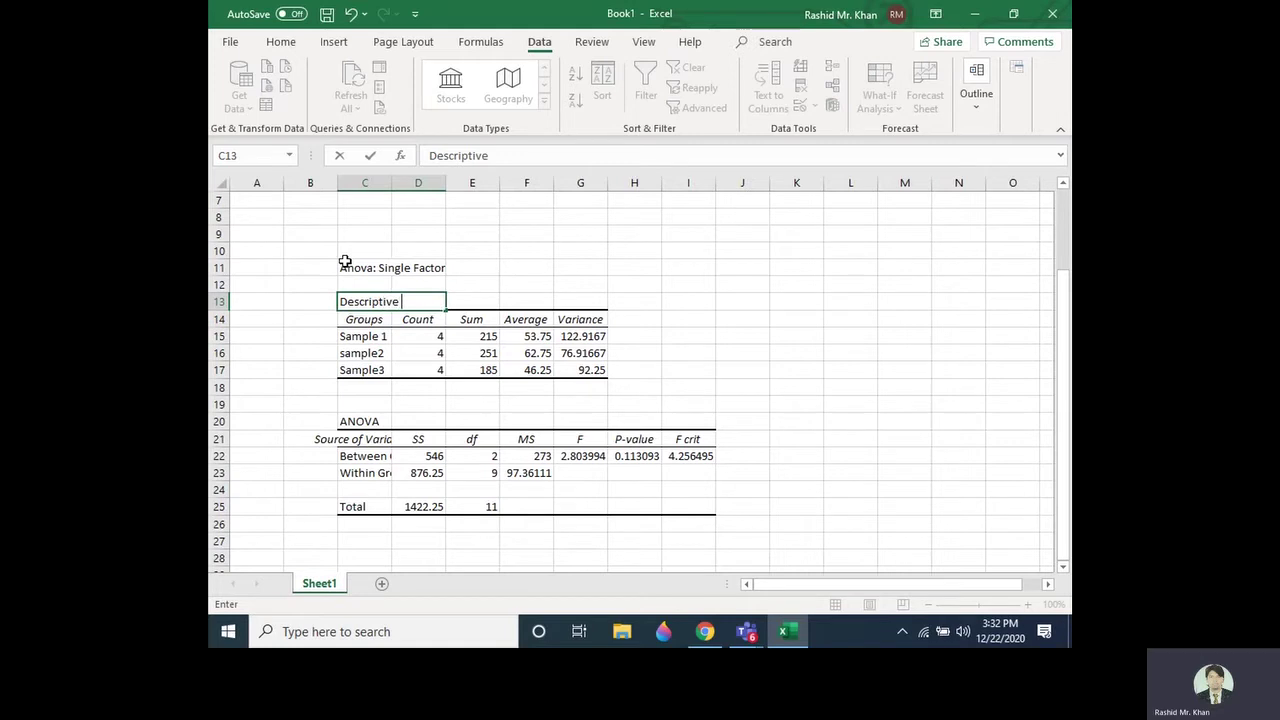
type(" Statistics")
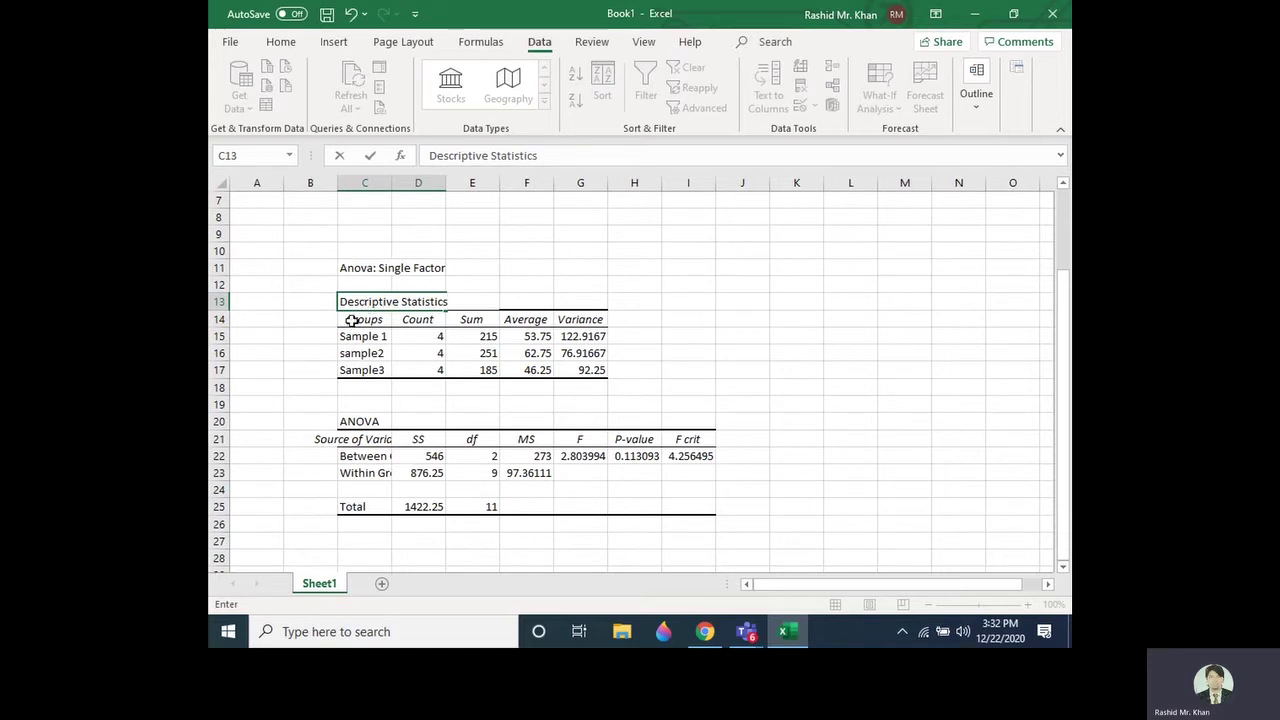
left_click(382, 340)
Step: Highlight the Sample 1 and sample2 summary rows and the Descriptive Statistics heading for review
left_click_drag(382, 340, 566, 345)
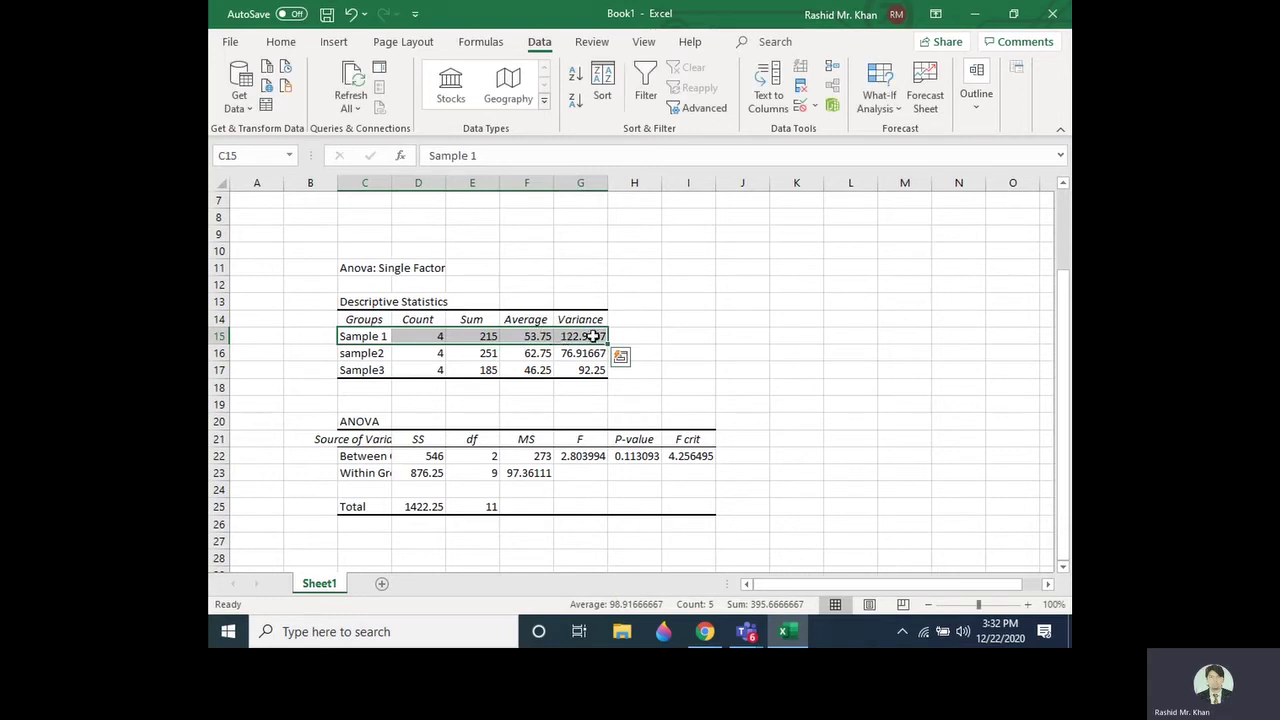
left_click(593, 337)
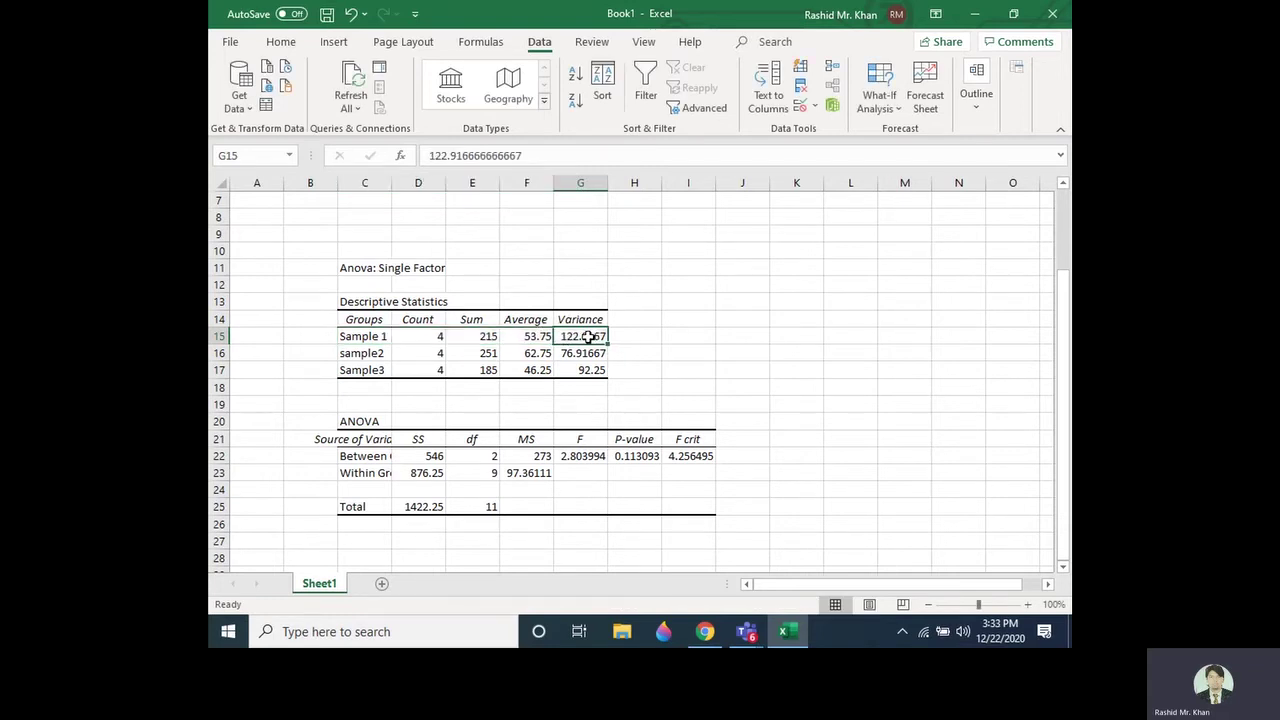
left_click(371, 353)
left_click_drag(371, 353, 580, 355)
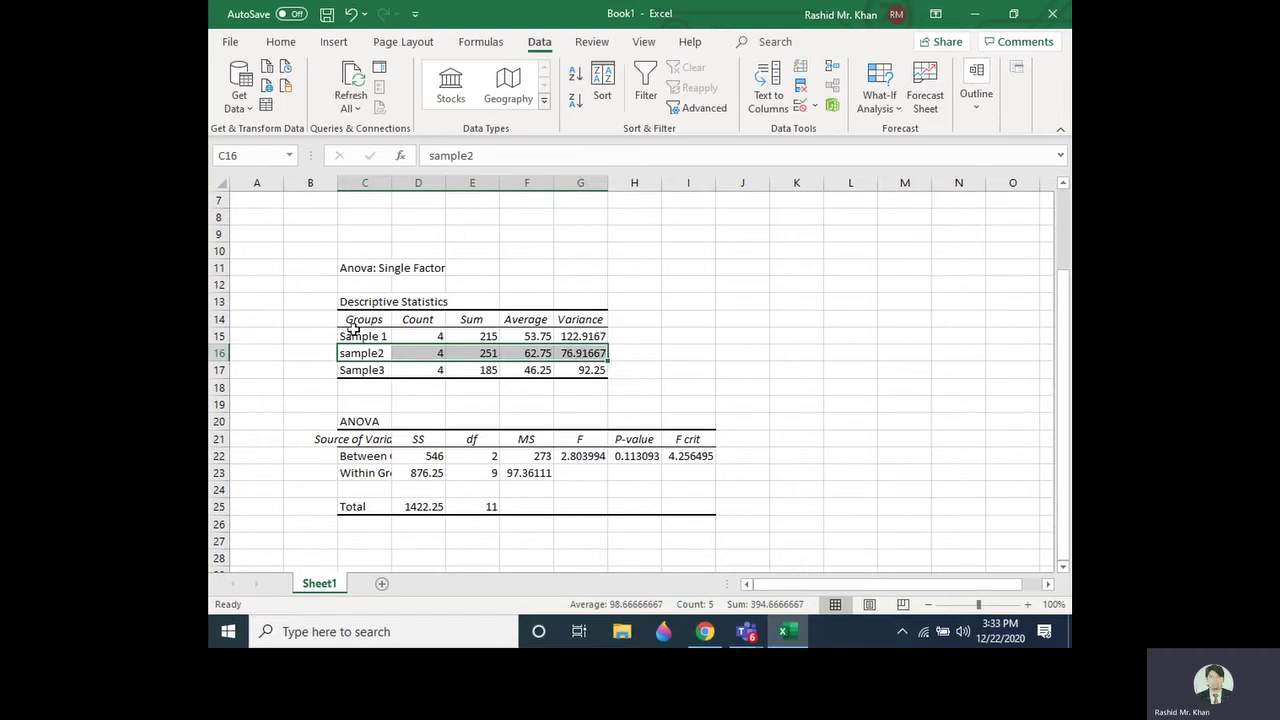
left_click(375, 305)
left_click_drag(375, 305, 436, 305)
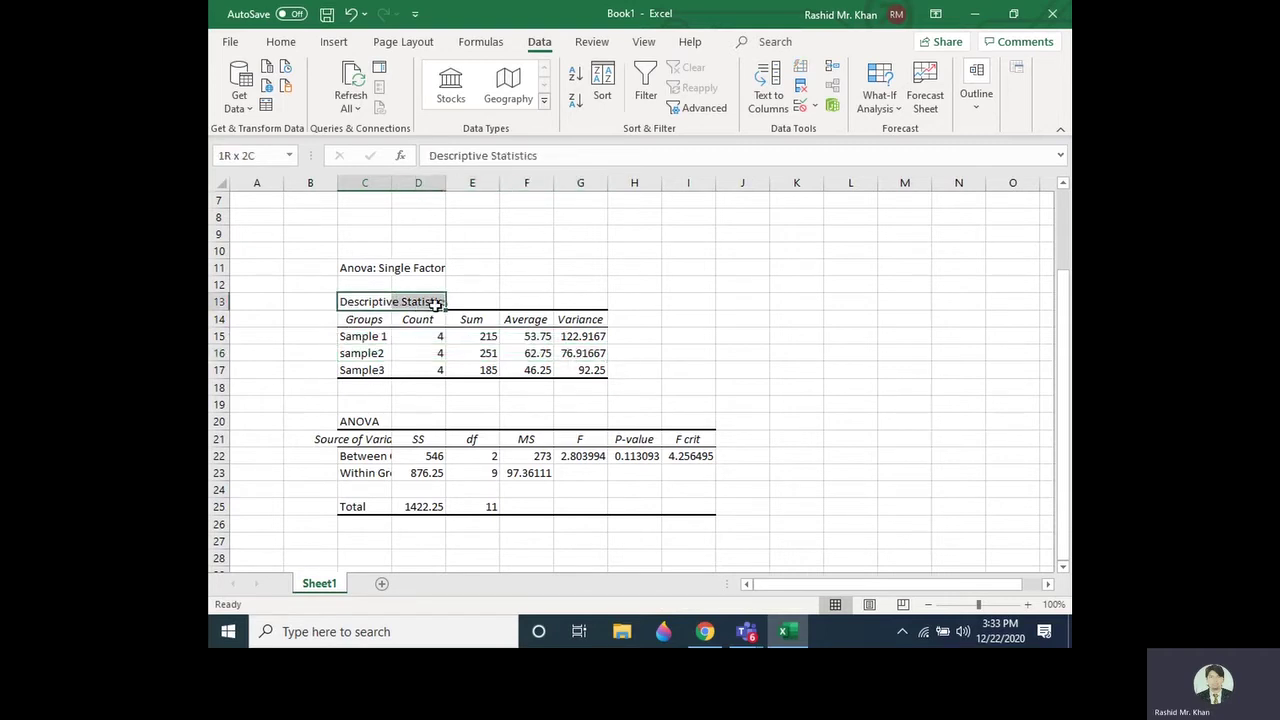
left_click(381, 421)
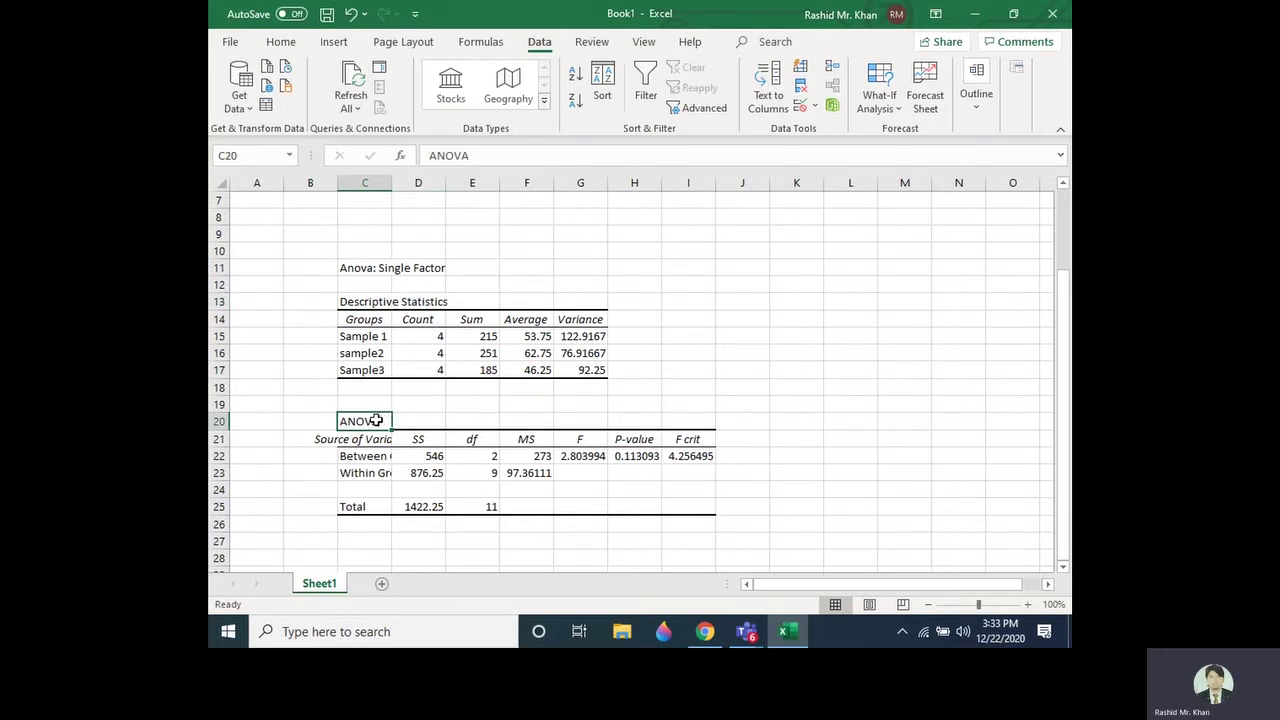
Step: Label the ANOVA table 'inferentail statistic' in D20
left_click(403, 421)
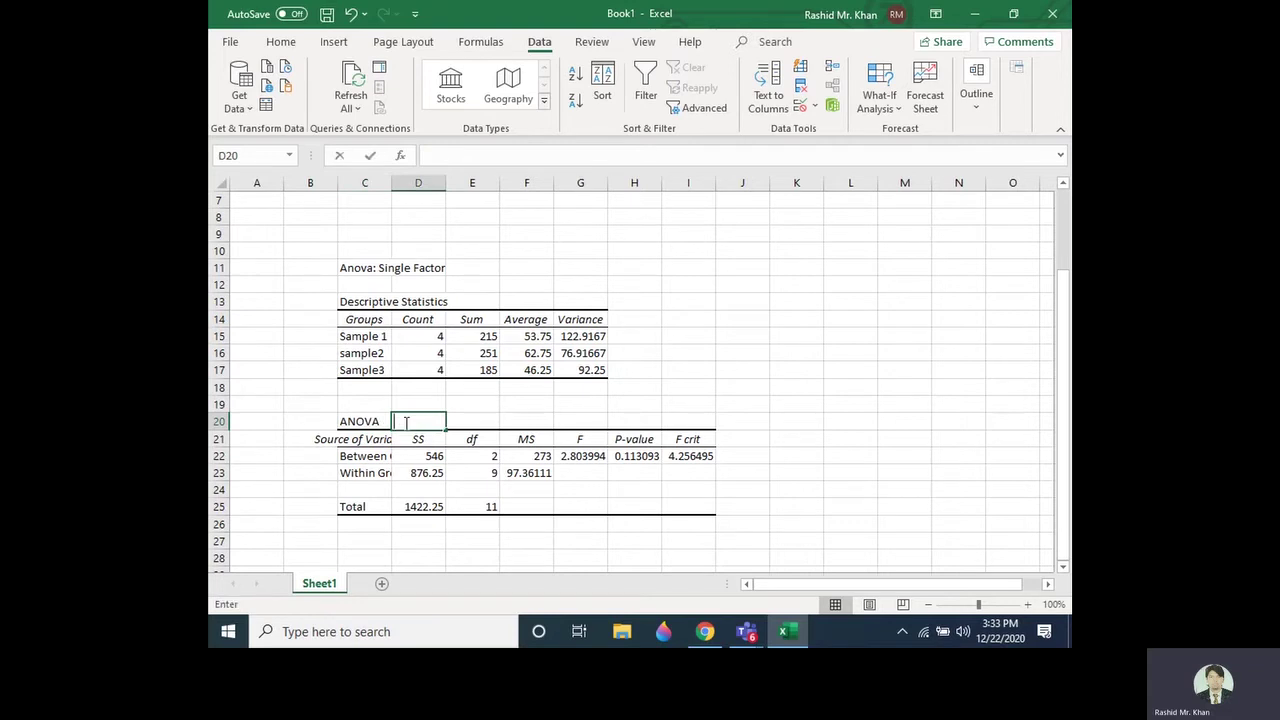
type("inf")
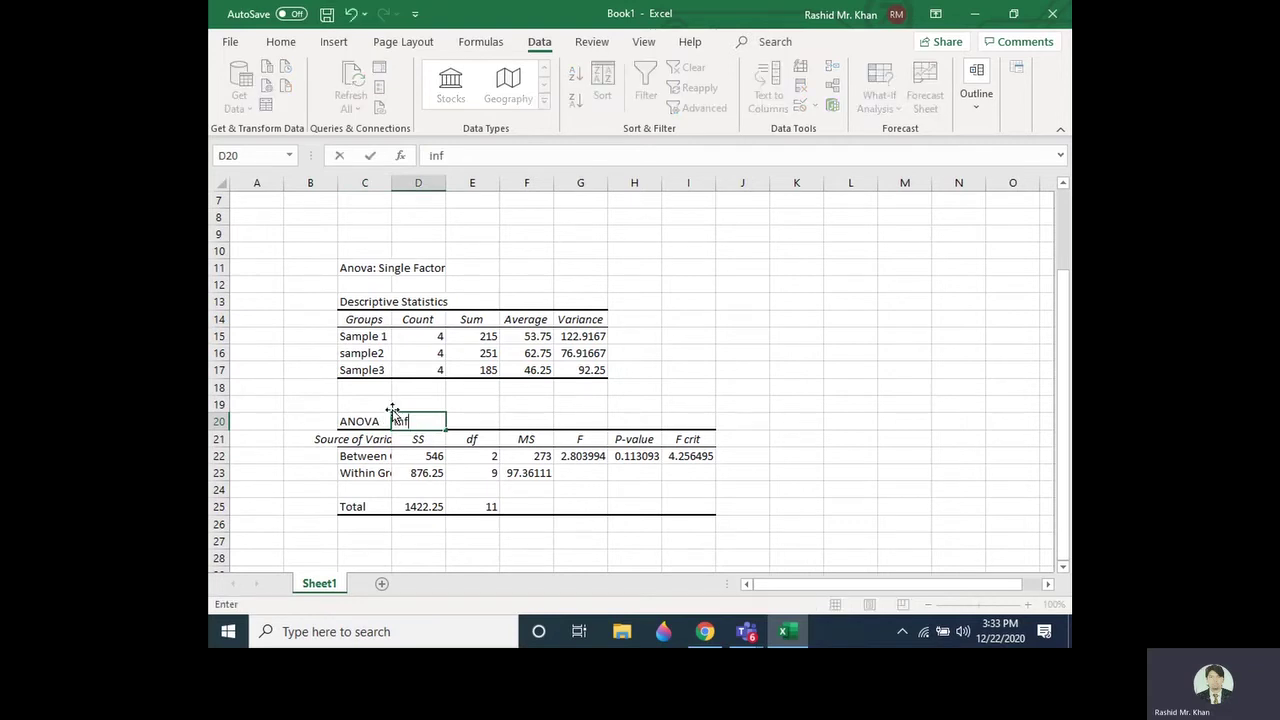
type("erentail statis")
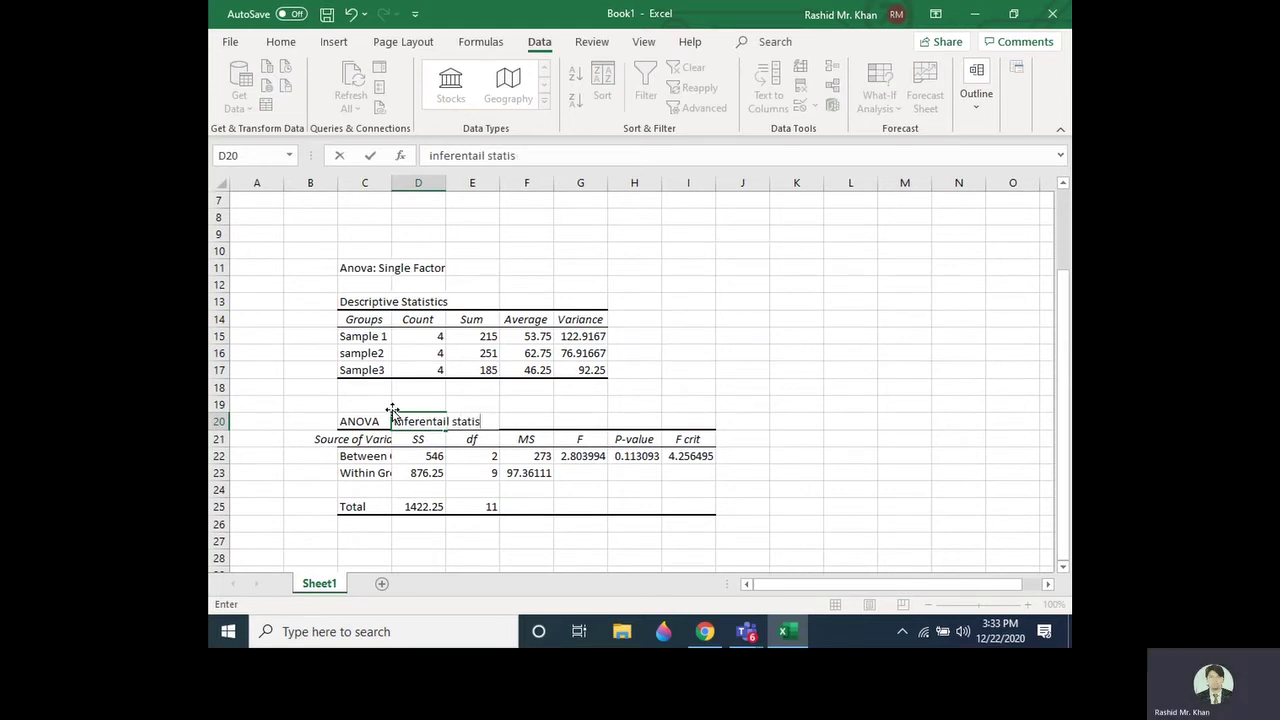
type("tics")
key("BackSpace")
left_click(355, 440)
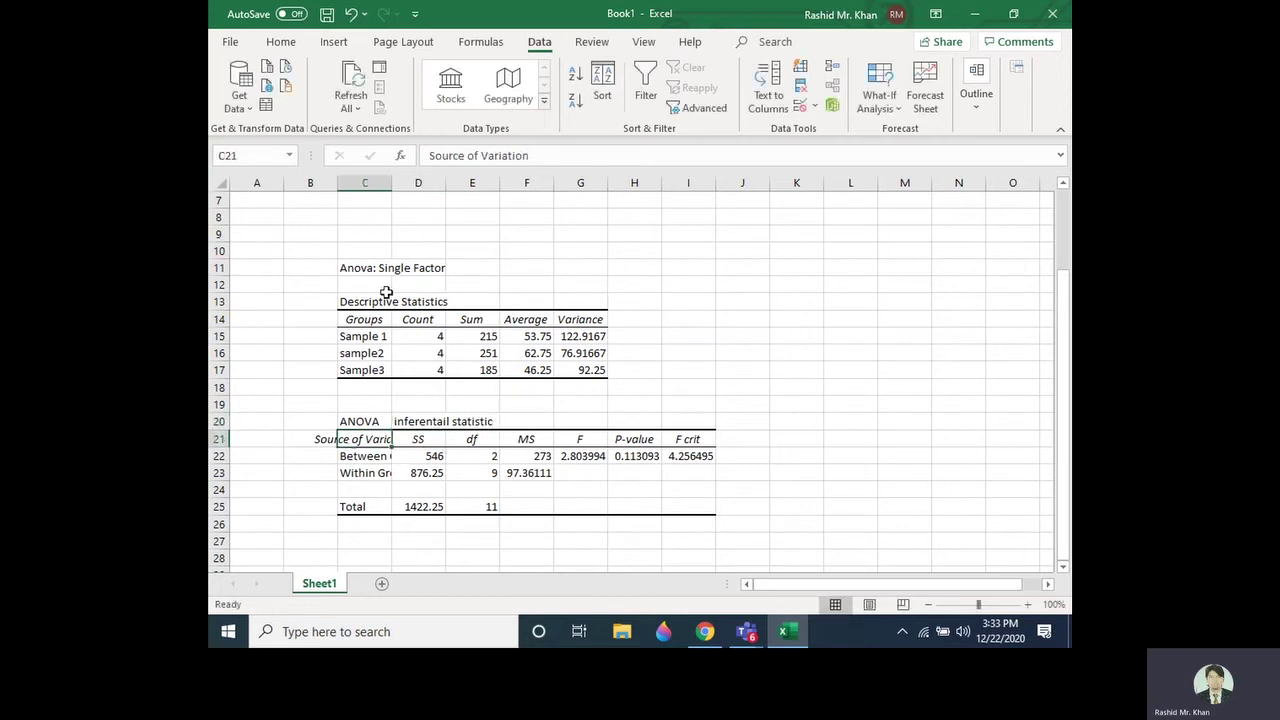
Step: Widen column C so the Between Groups and Within Groups labels show in full
left_click_drag(394, 188, 433, 188)
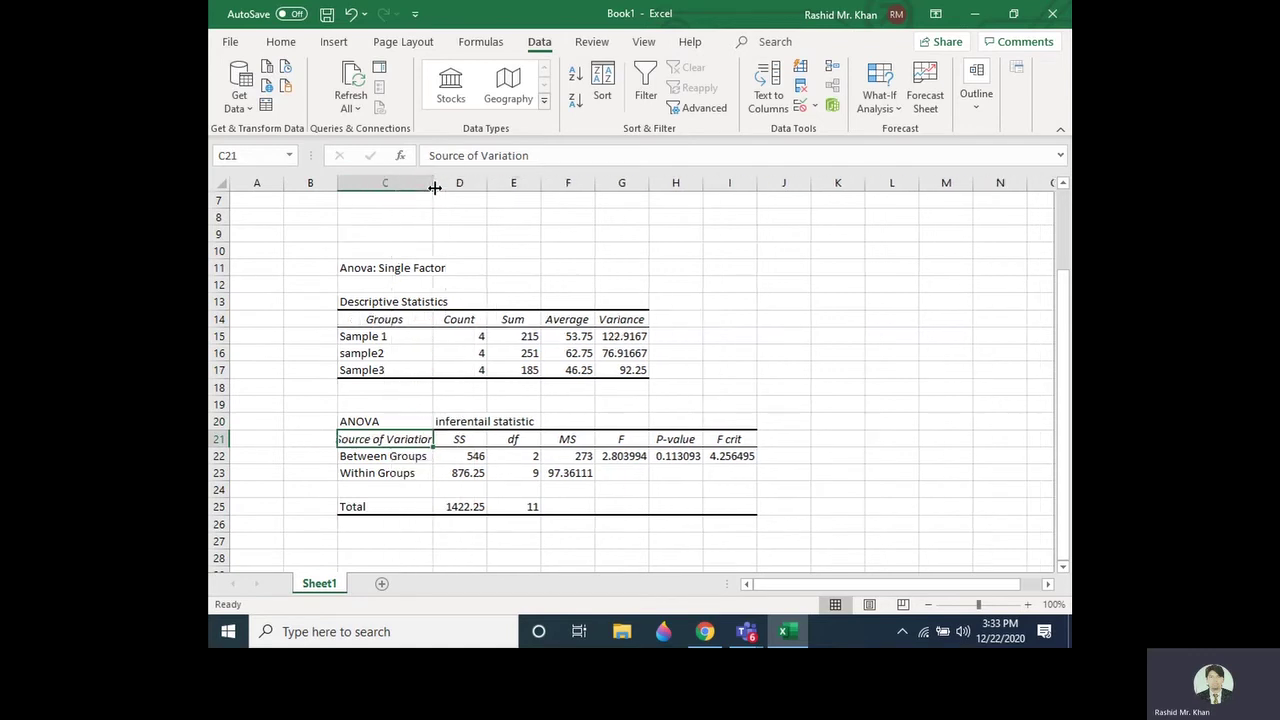
left_click(409, 456)
left_click(403, 477)
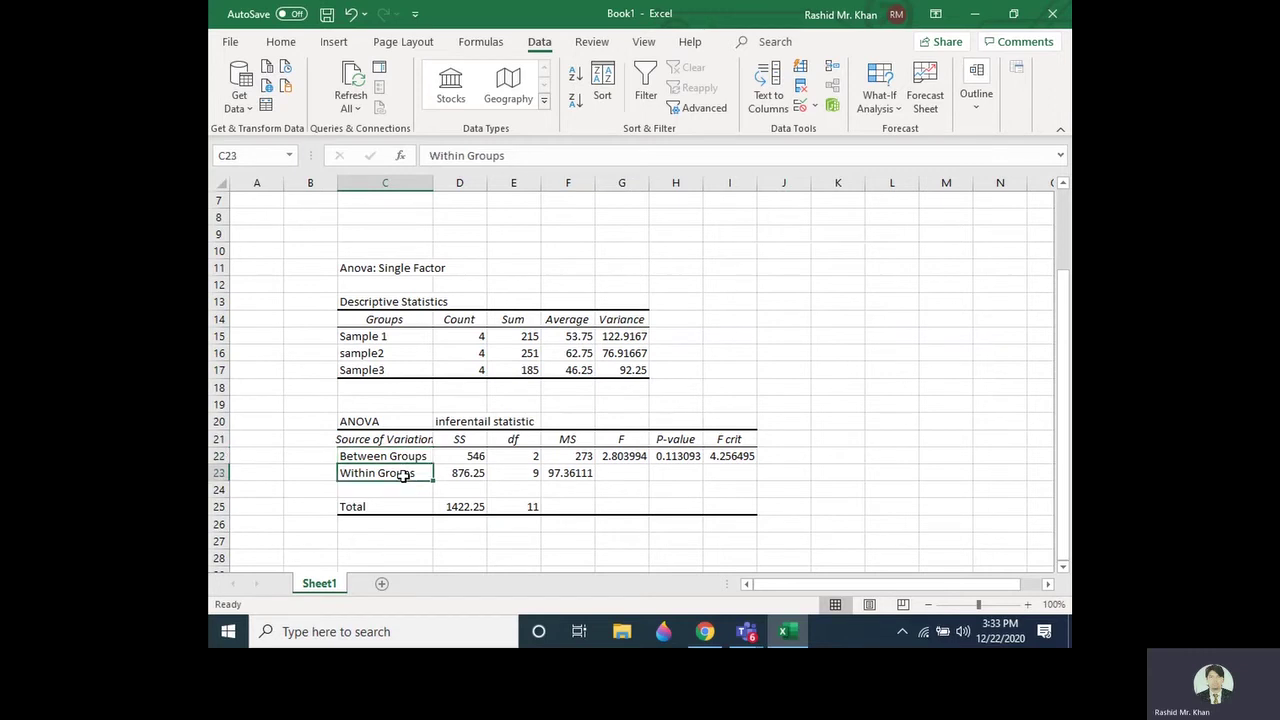
left_click(453, 439)
double_click(453, 439)
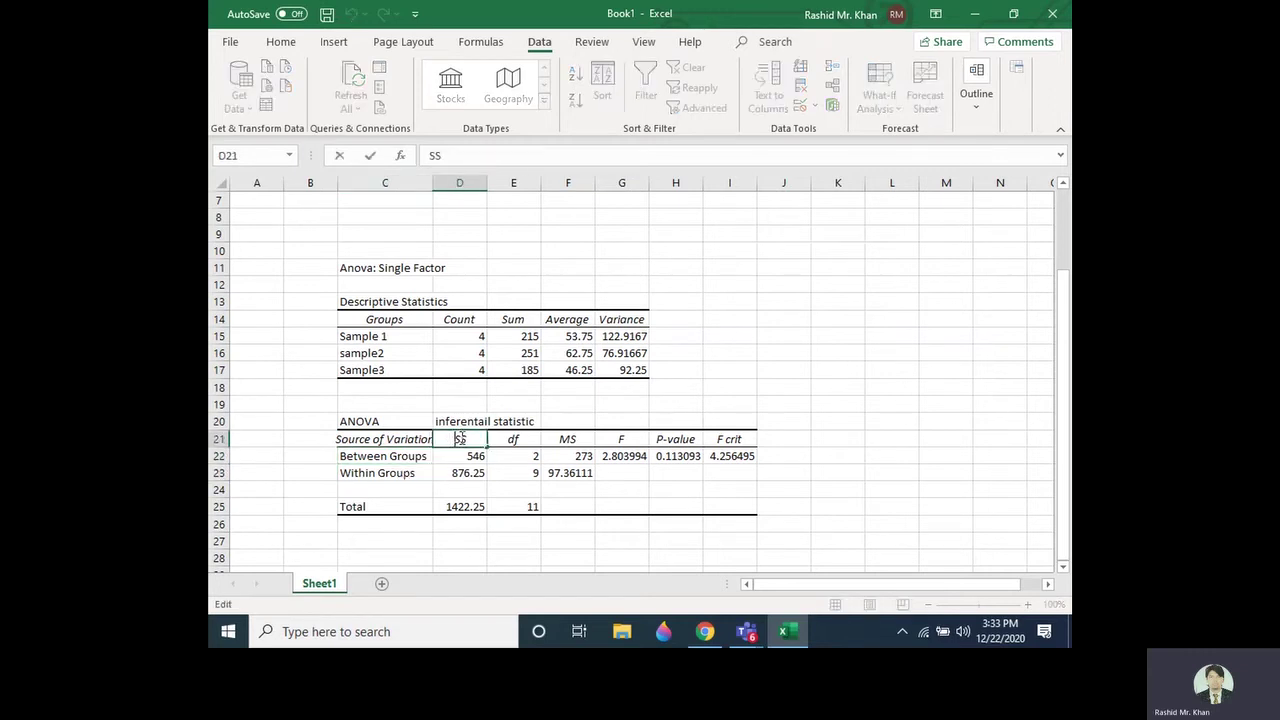
left_click(781, 342)
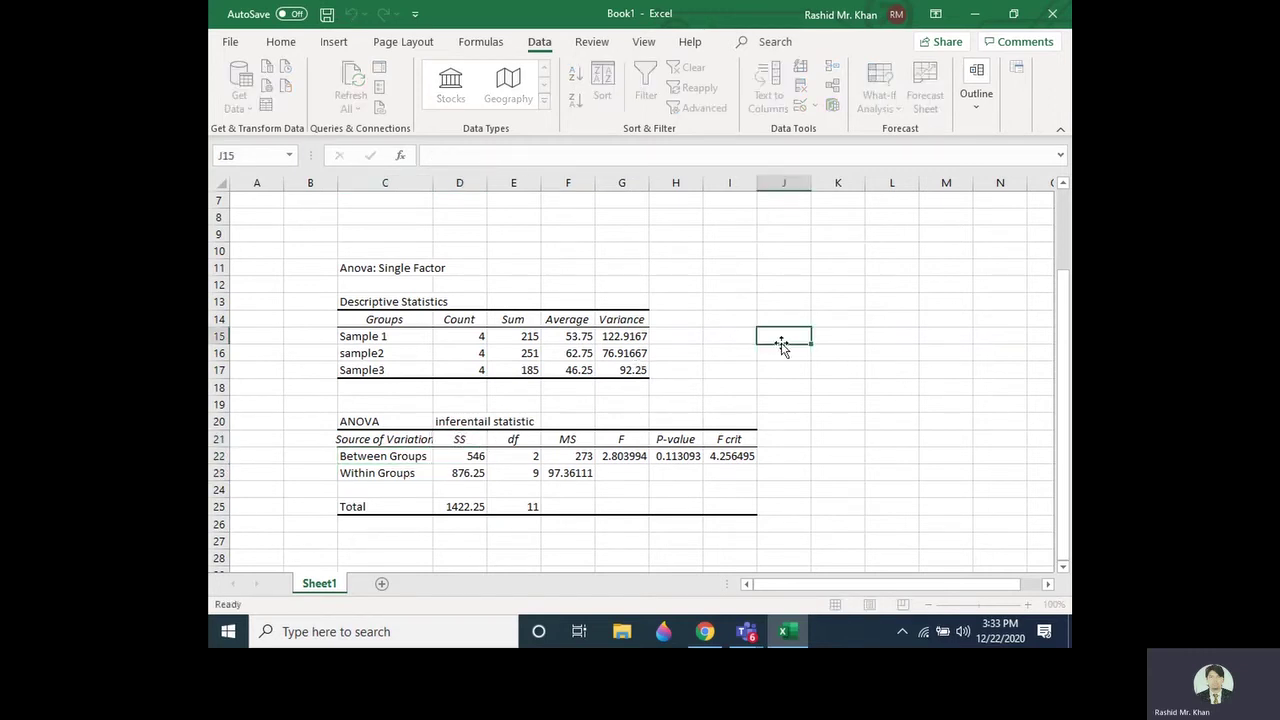
Step: Enter 'SS=sum of squares' in J15 and 'df=degrees of freedom' in J16
type("SS=sum of squares")
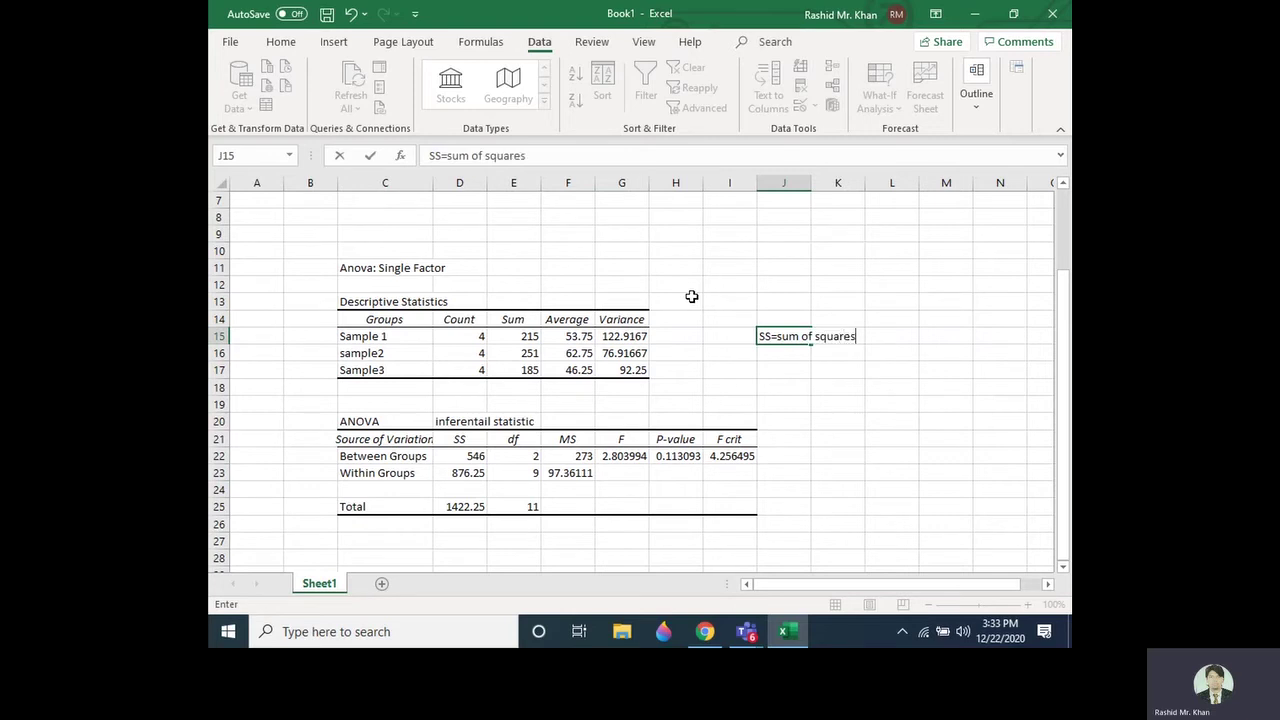
left_click(515, 436)
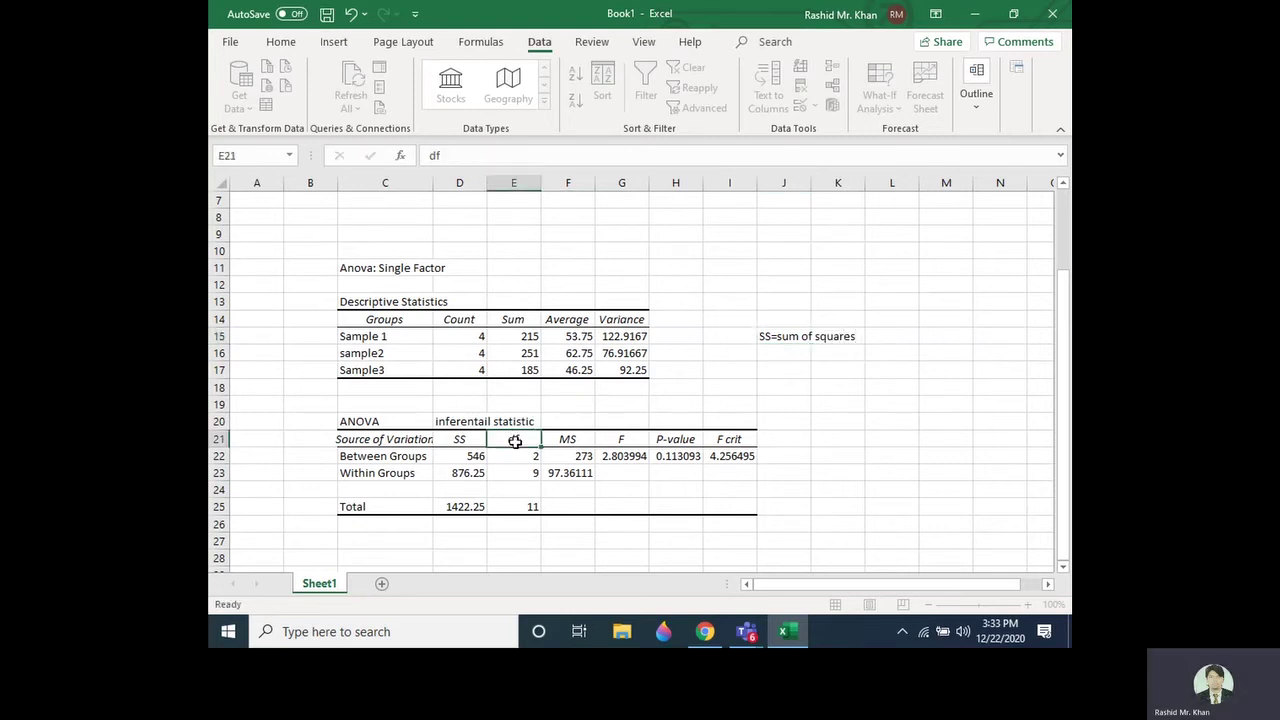
left_click(773, 347)
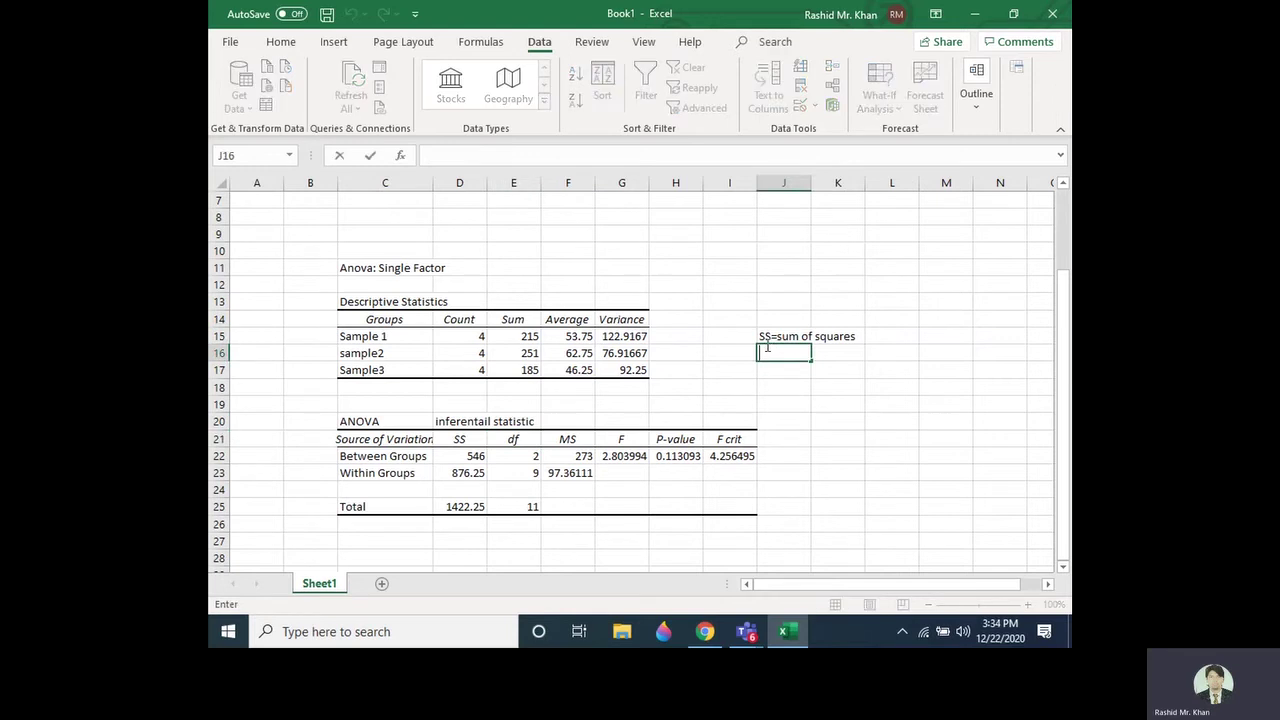
type("df=der")
key("BackSpace")
type("grees of")
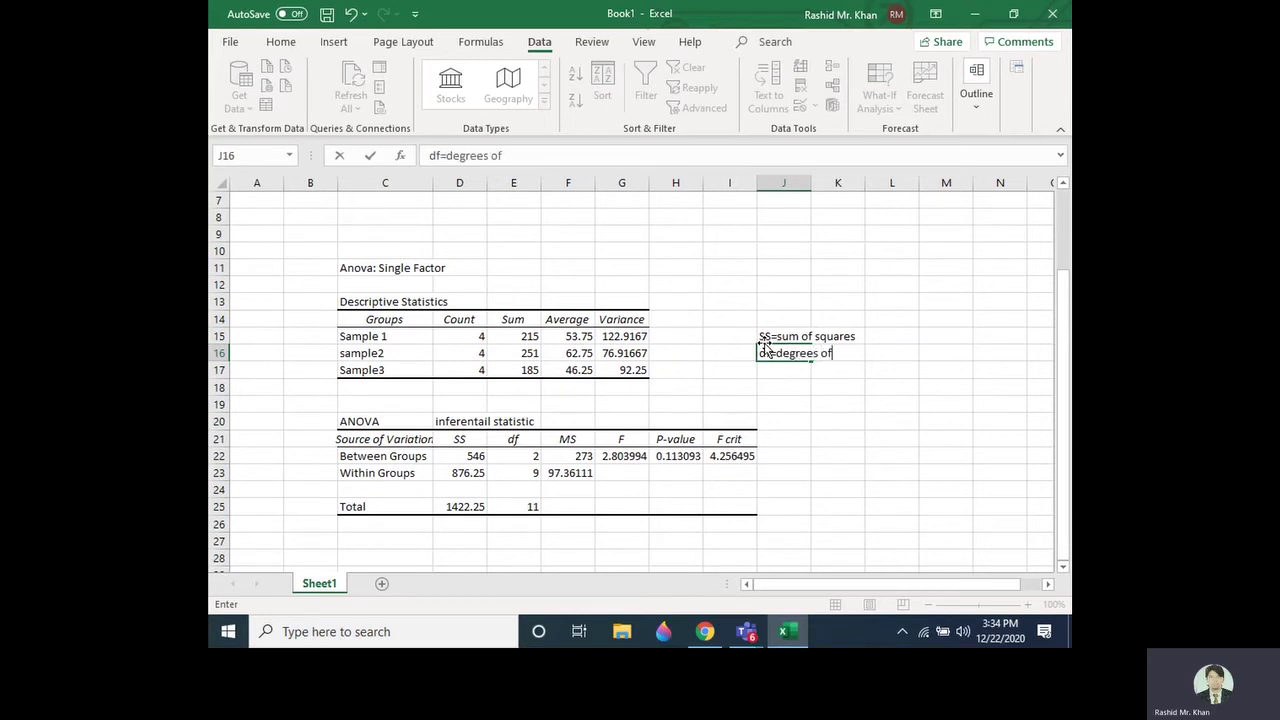
type(" freedom")
left_click(553, 444)
left_click(788, 370)
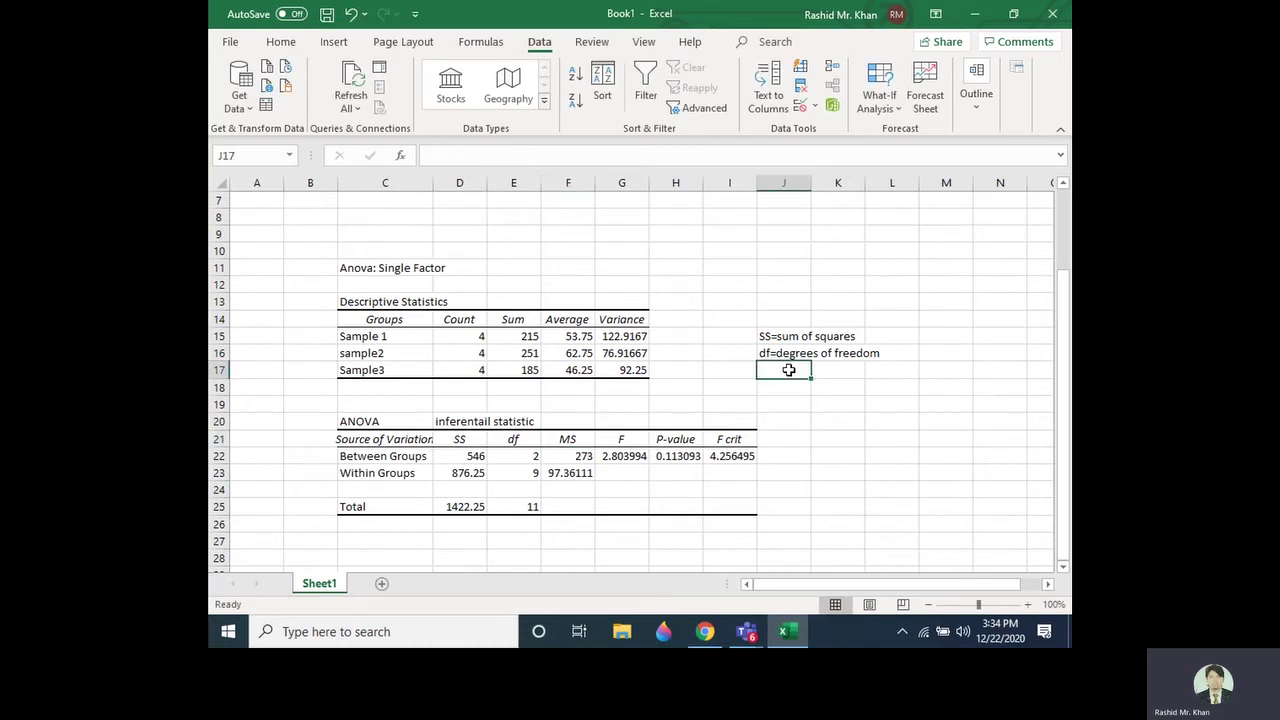
type("Ms")
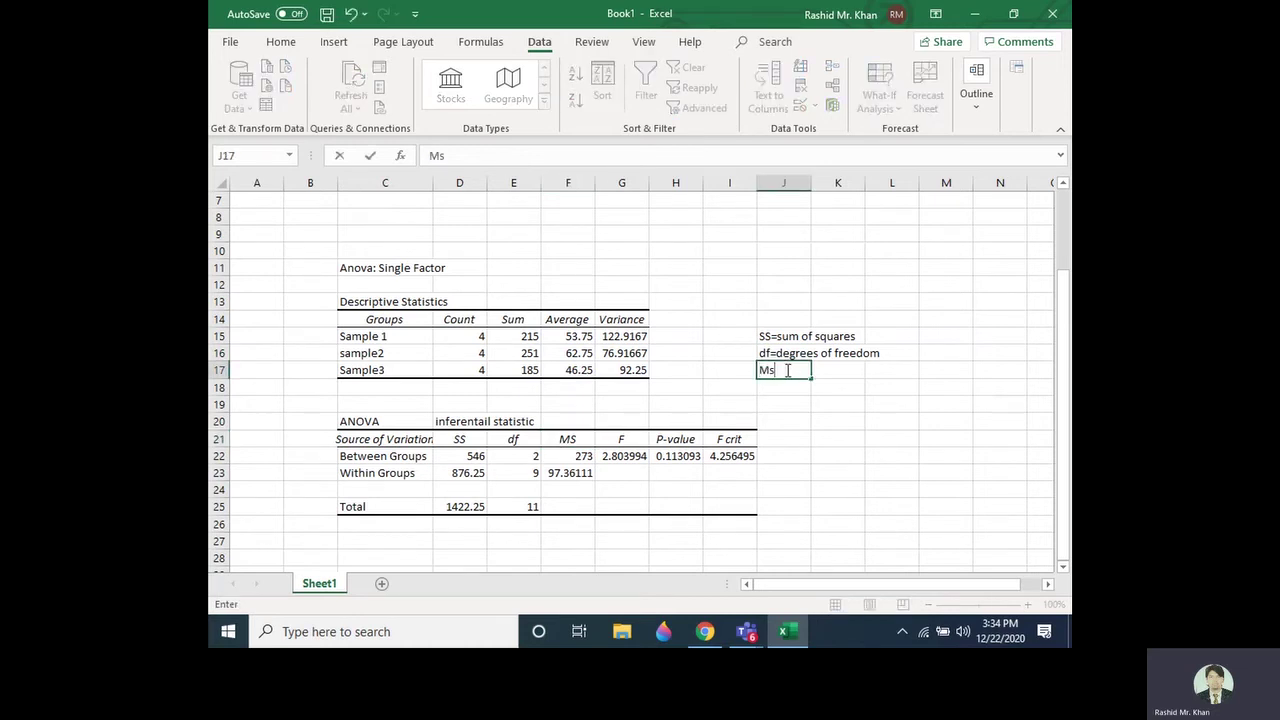
type("-")
key("BackSpace")
type("=")
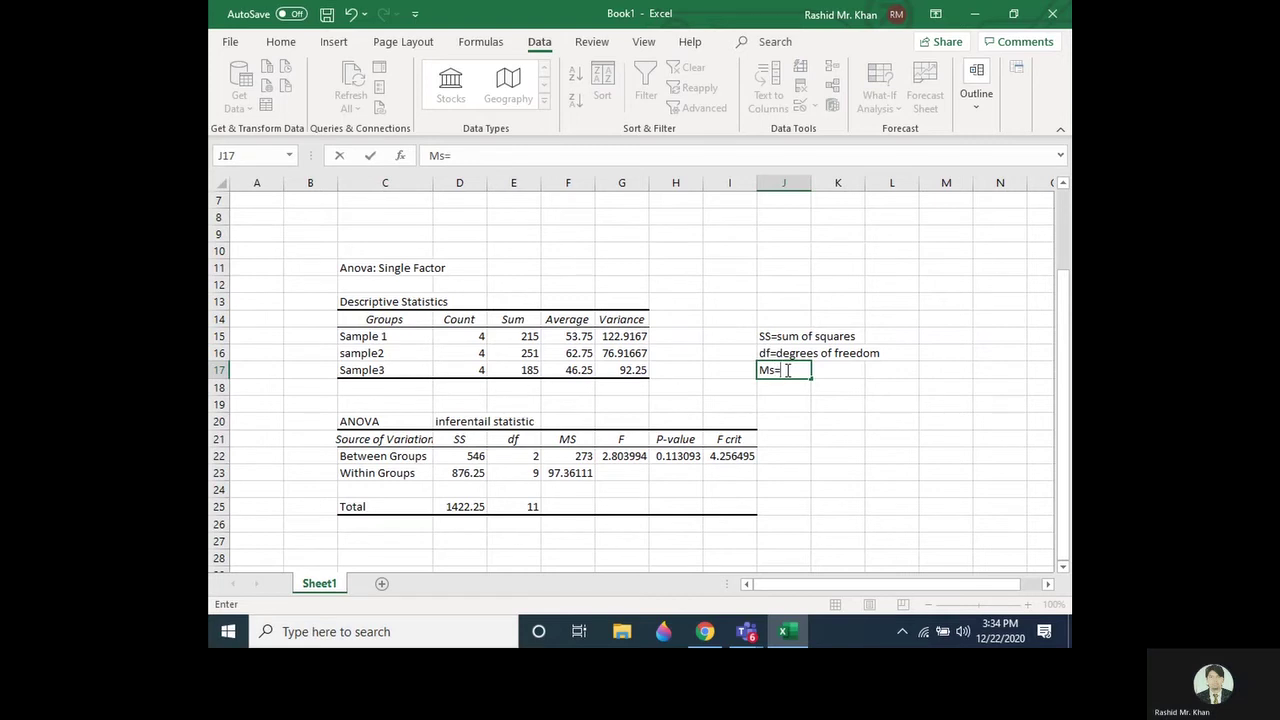
type("mean sw")
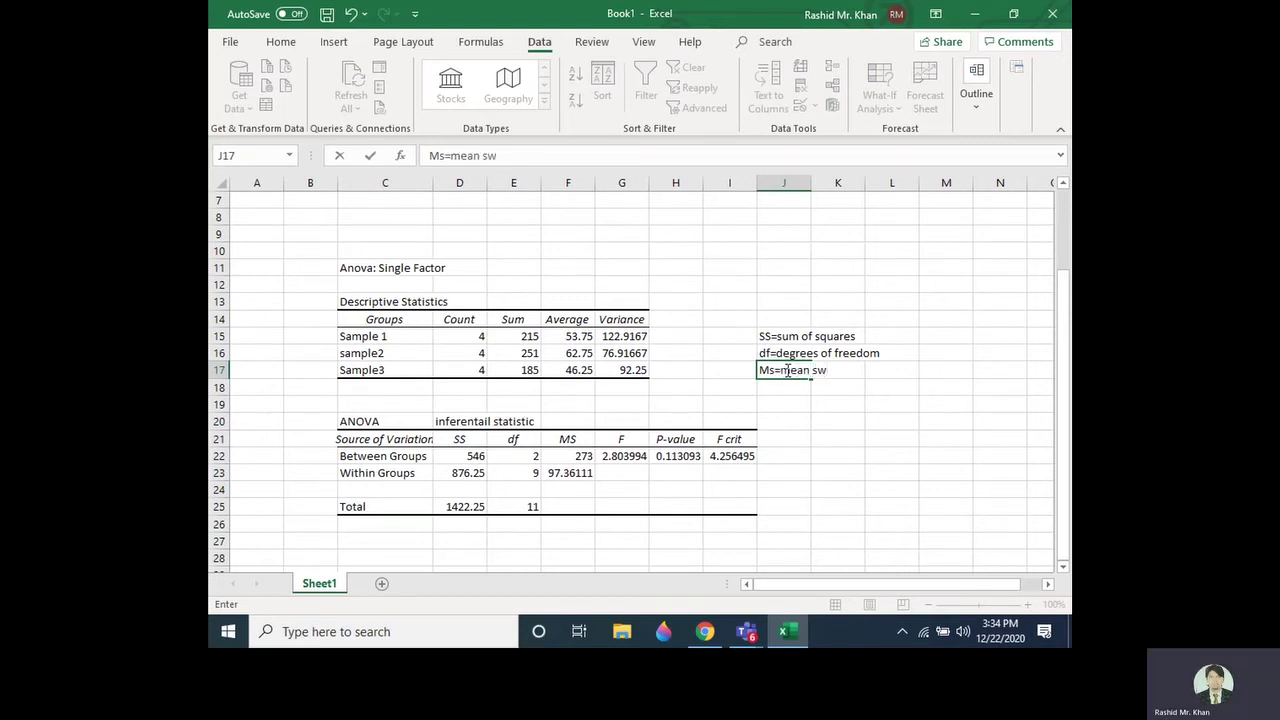
key("BackSpace")
type("q")
key("BackSpace")
type("quu")
key("BackSpace")
type("are=ss/df=")
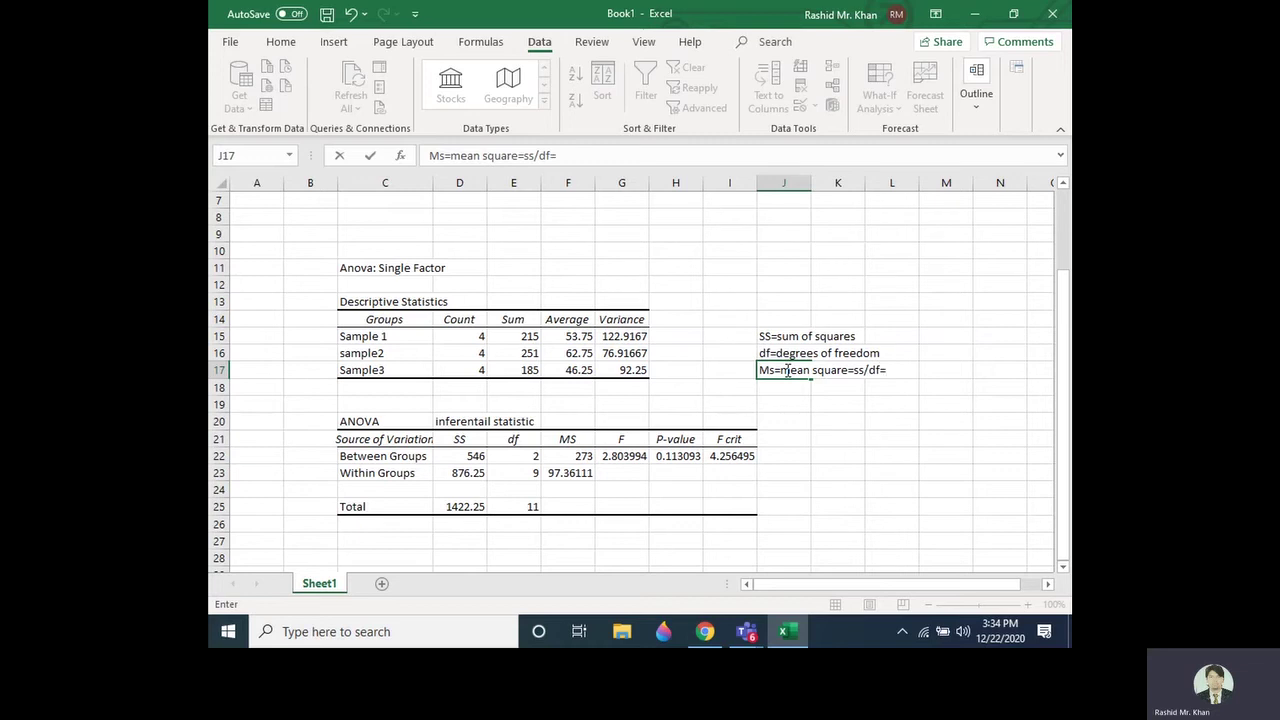
type("546/2=273")
key("ctrl+Return")
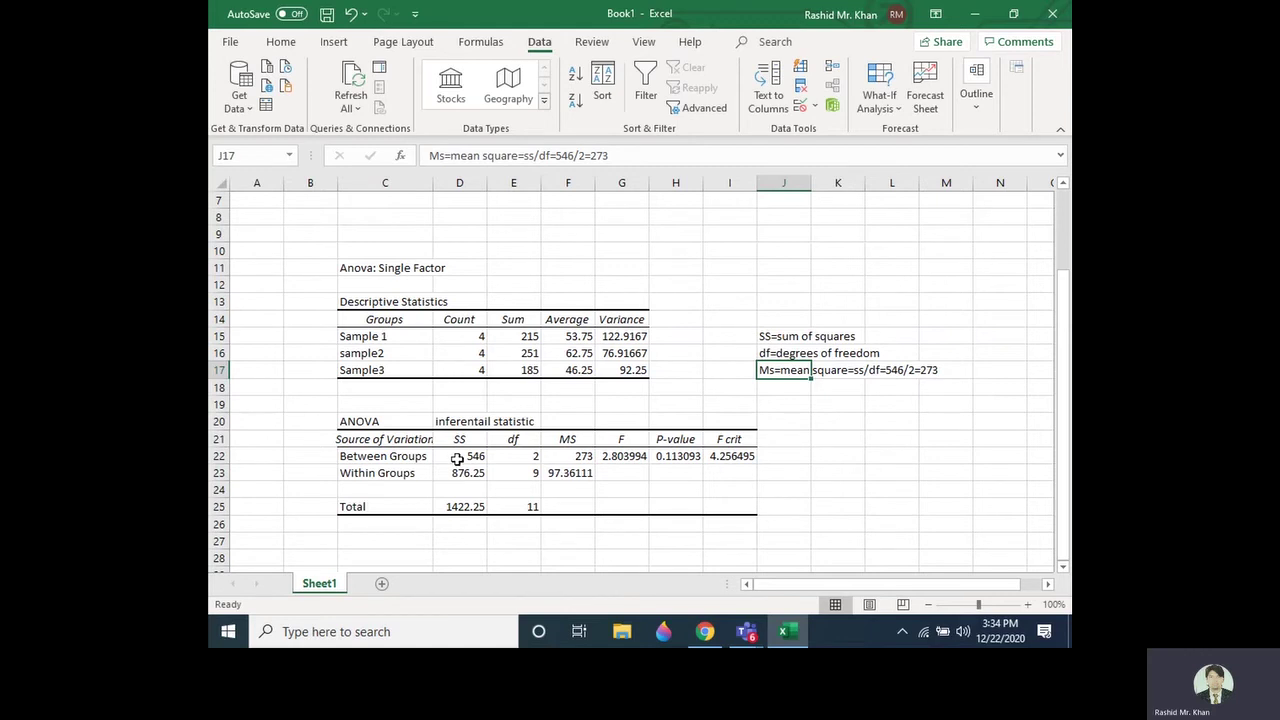
left_click(463, 455)
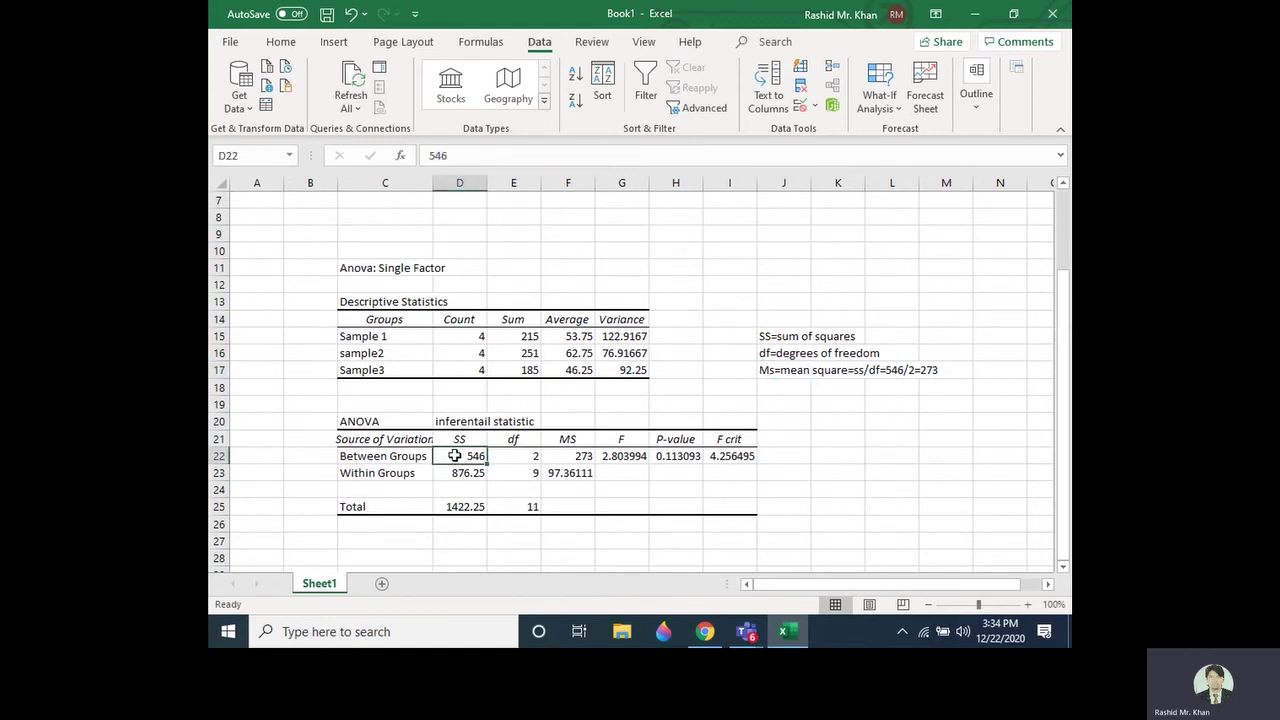
left_click(517, 456)
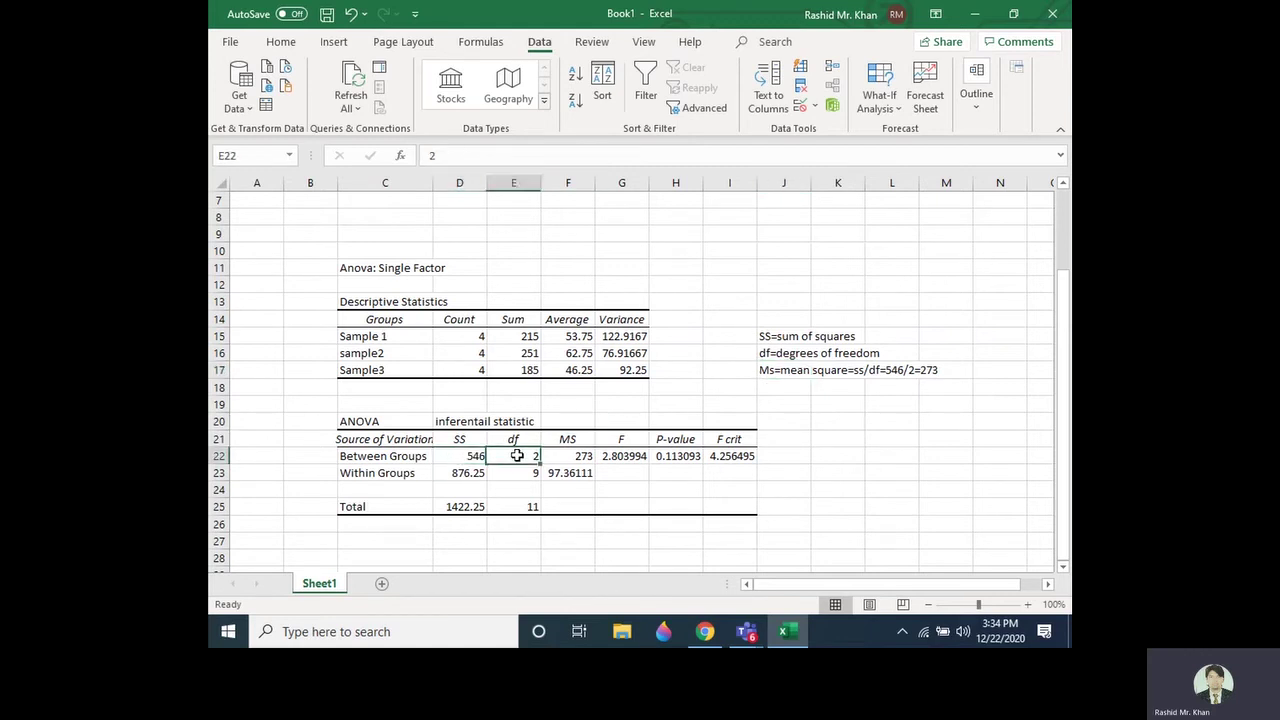
left_click(578, 456)
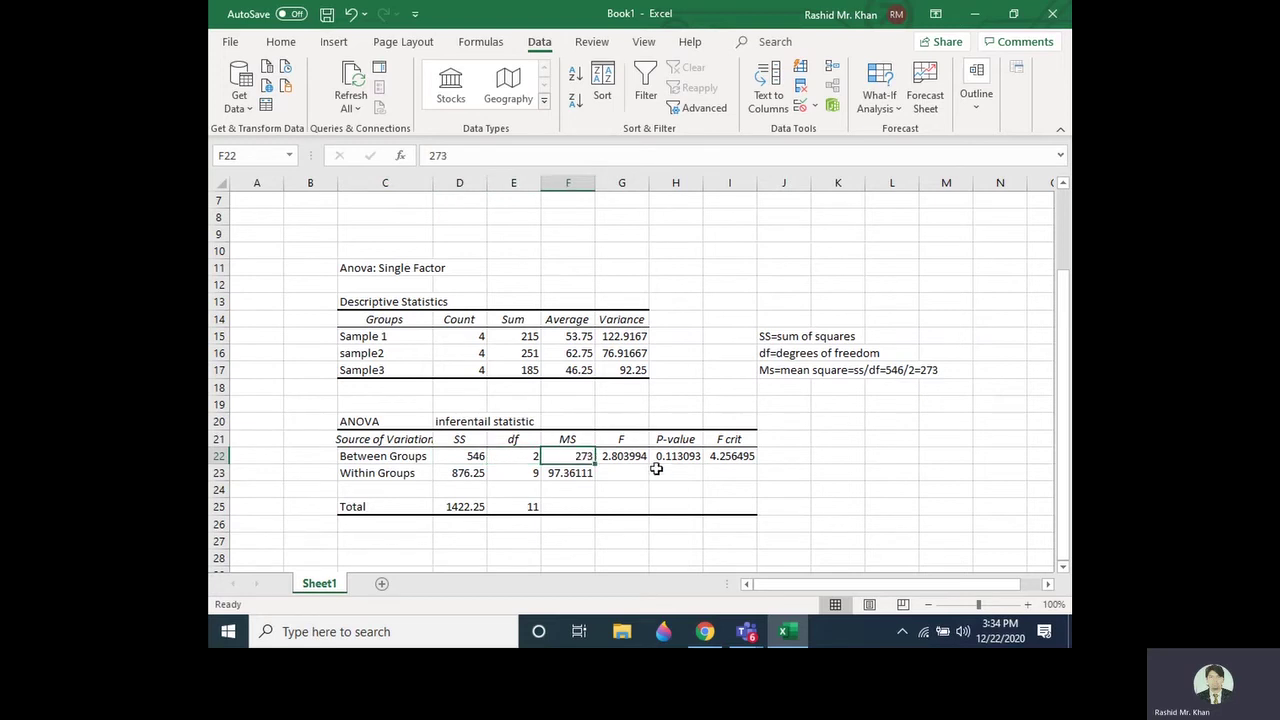
left_click(468, 475)
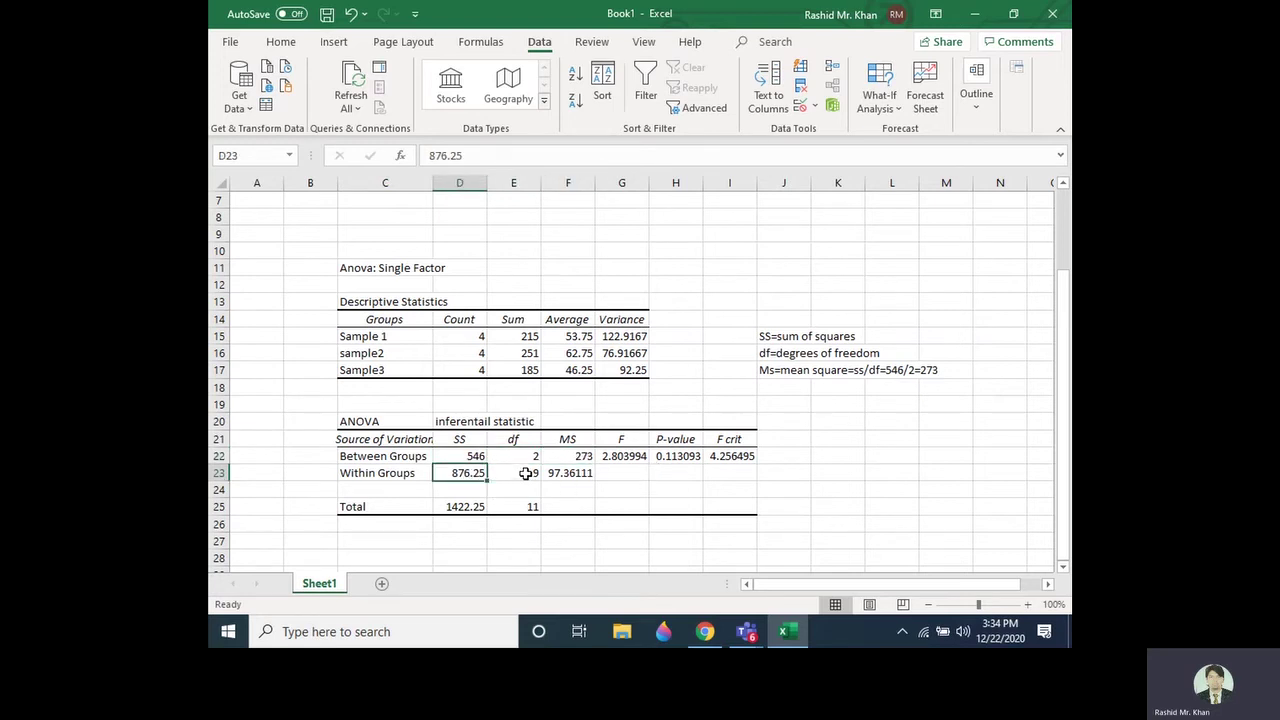
left_click(525, 473)
left_click(566, 473)
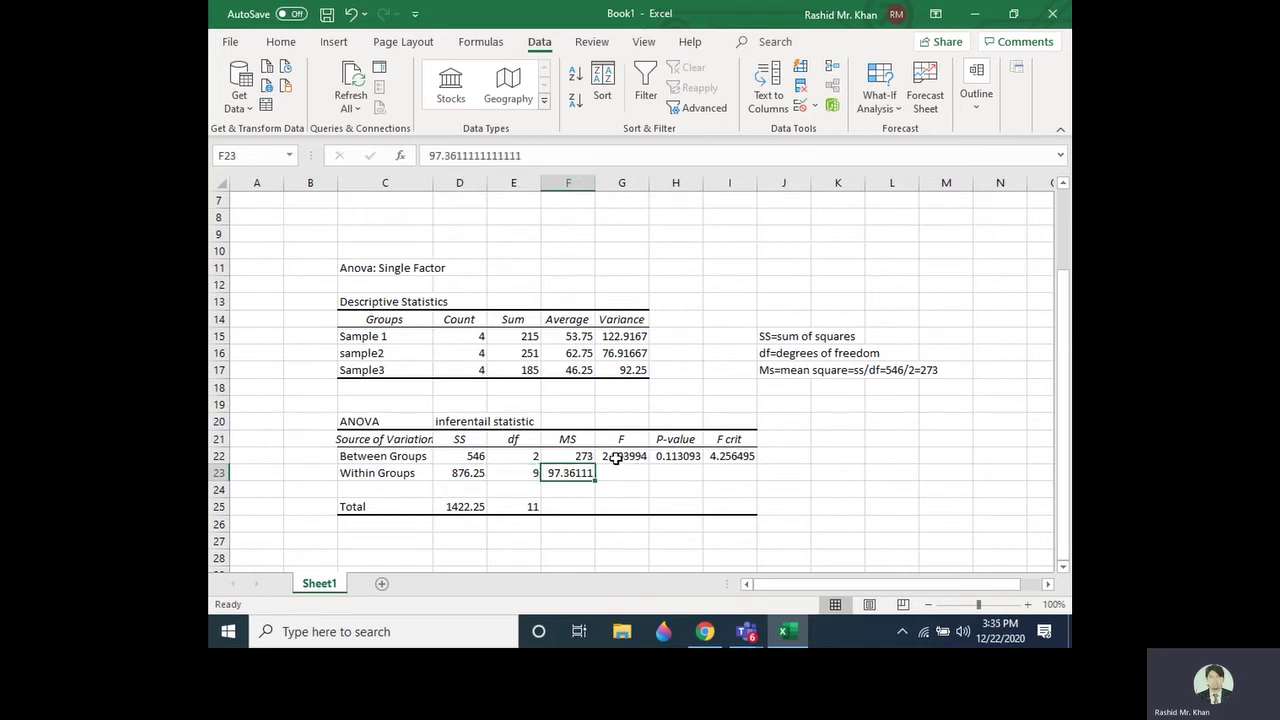
left_click(616, 457)
left_click(793, 392)
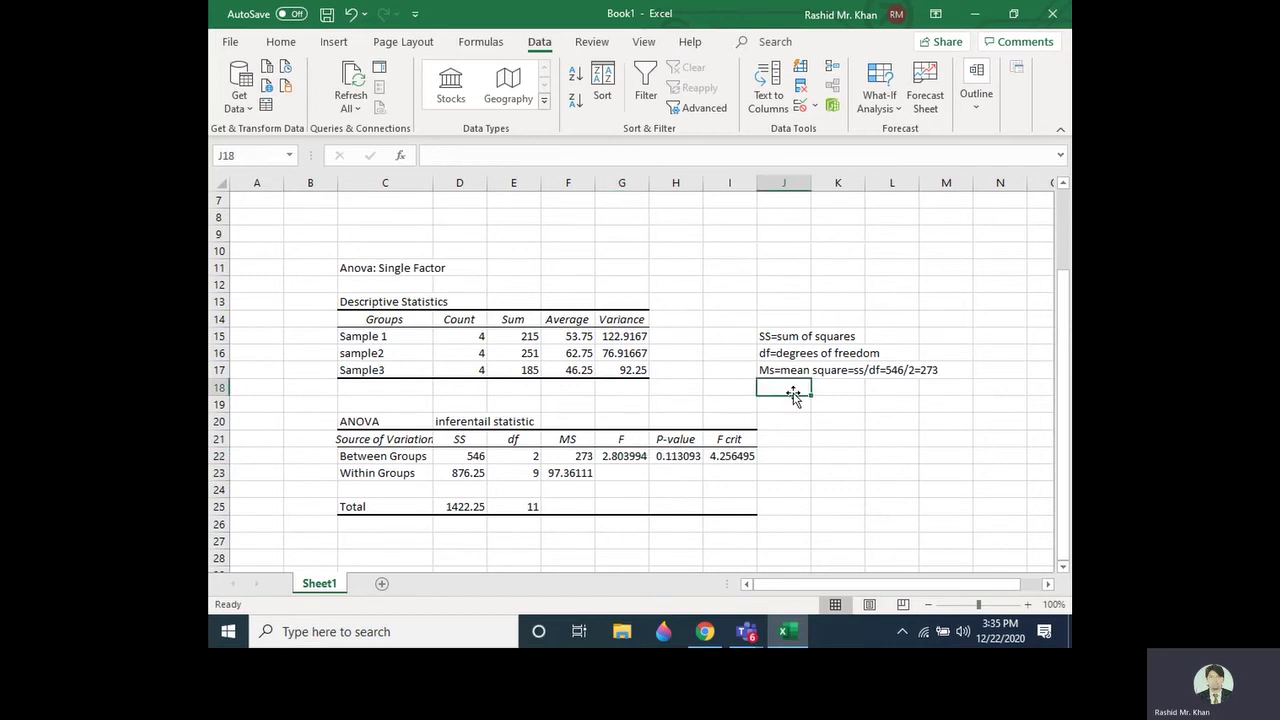
Step: Enter 'F=273/97.36111' in J18 and compare it with the table's F and P-value
type("F")
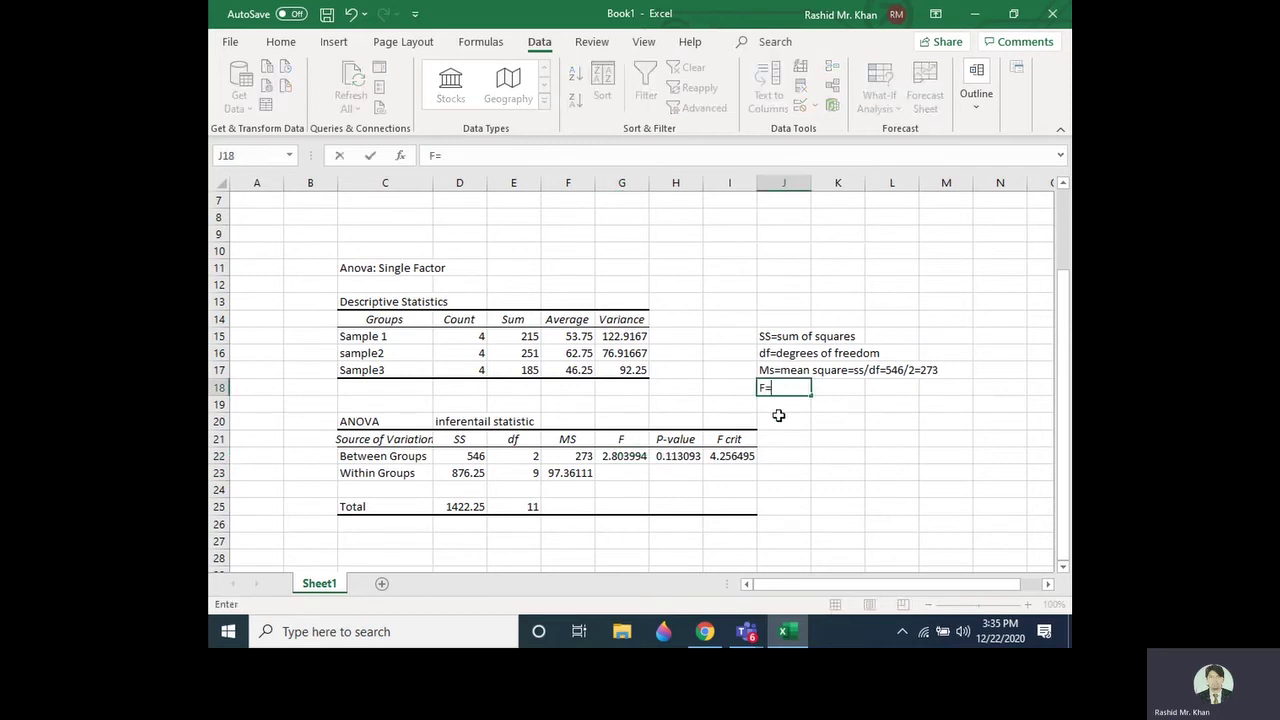
type("=273/97.36111")
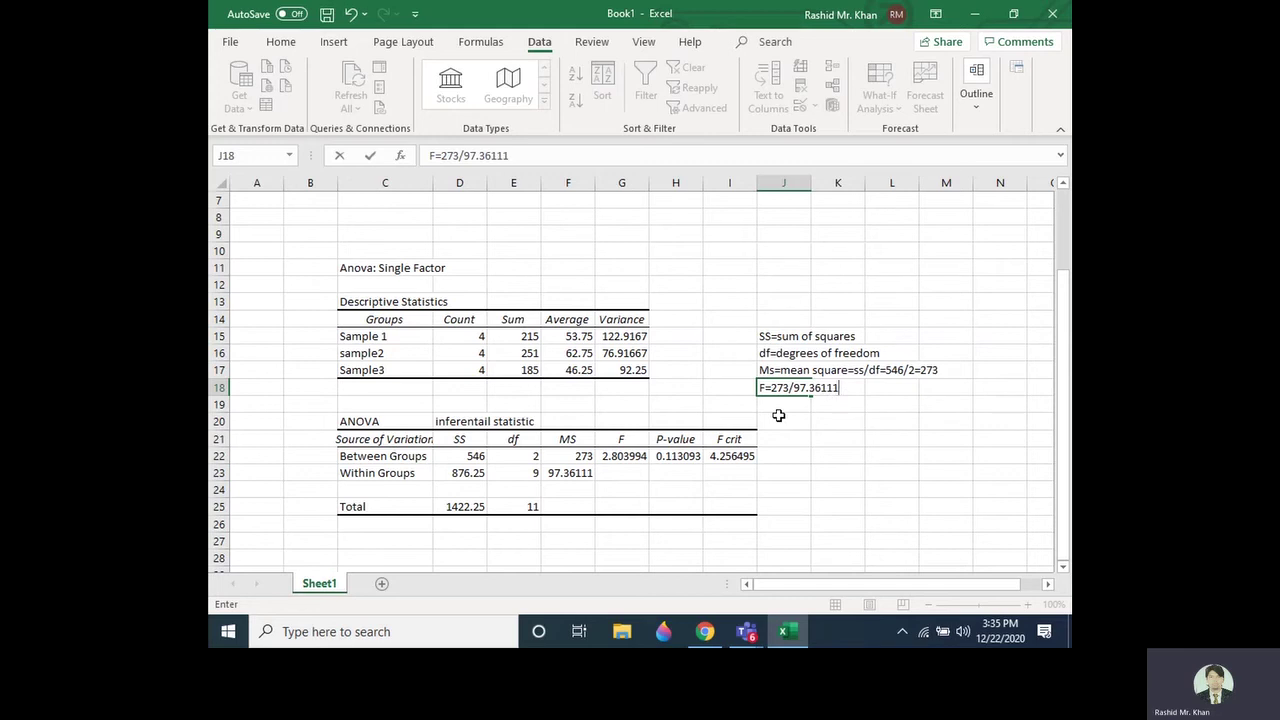
left_click(638, 457)
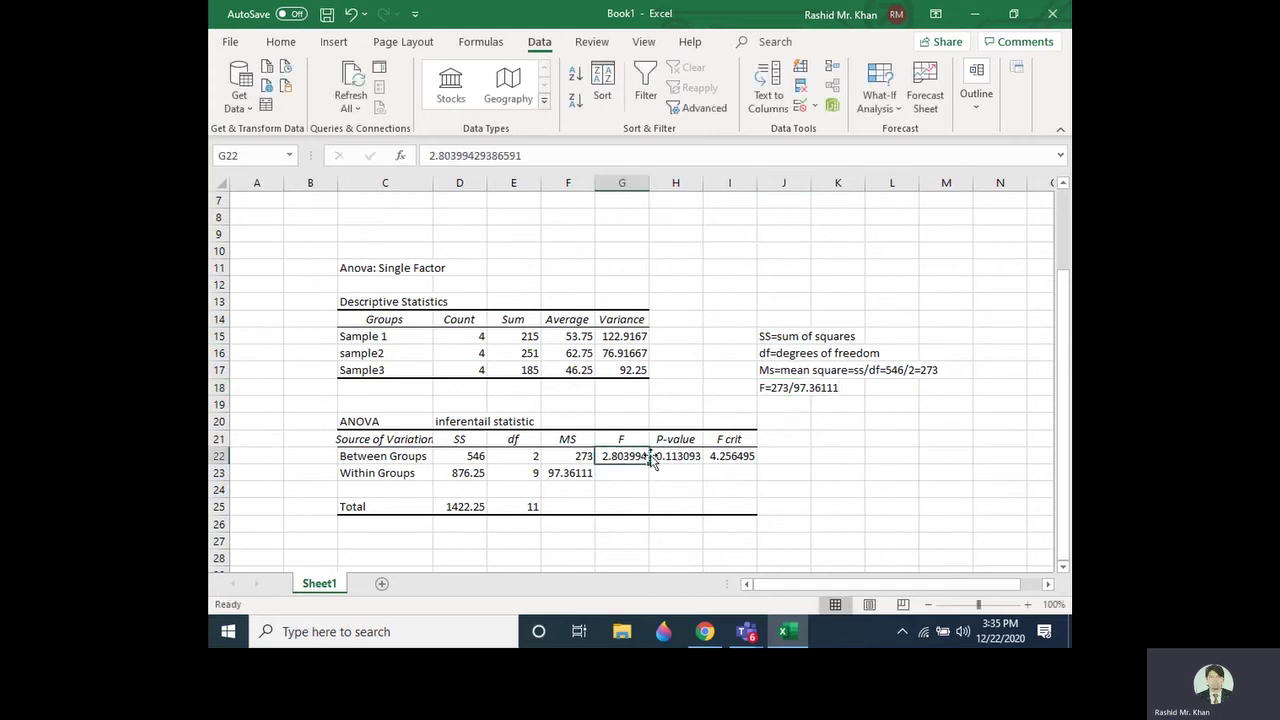
left_click(678, 457)
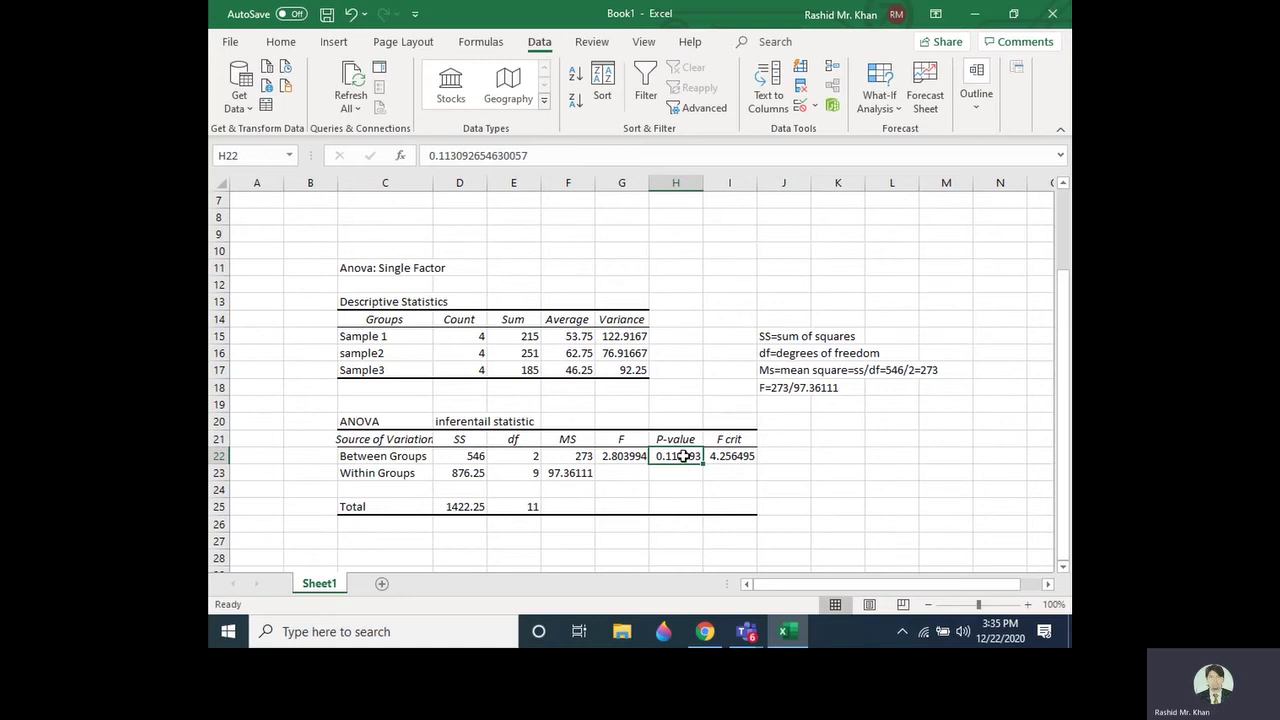
left_click(828, 442)
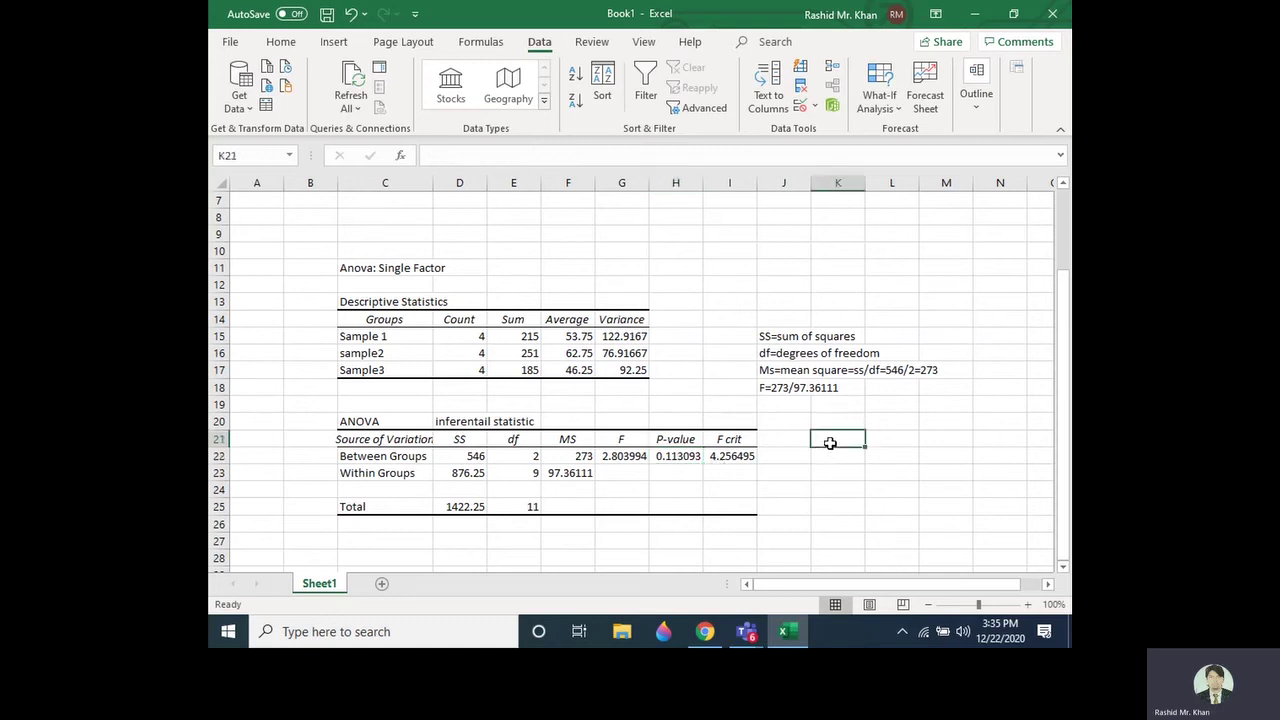
Step: Type 'p=0.113093>0.05' into K21 beside the ANOVA table
type("p=")
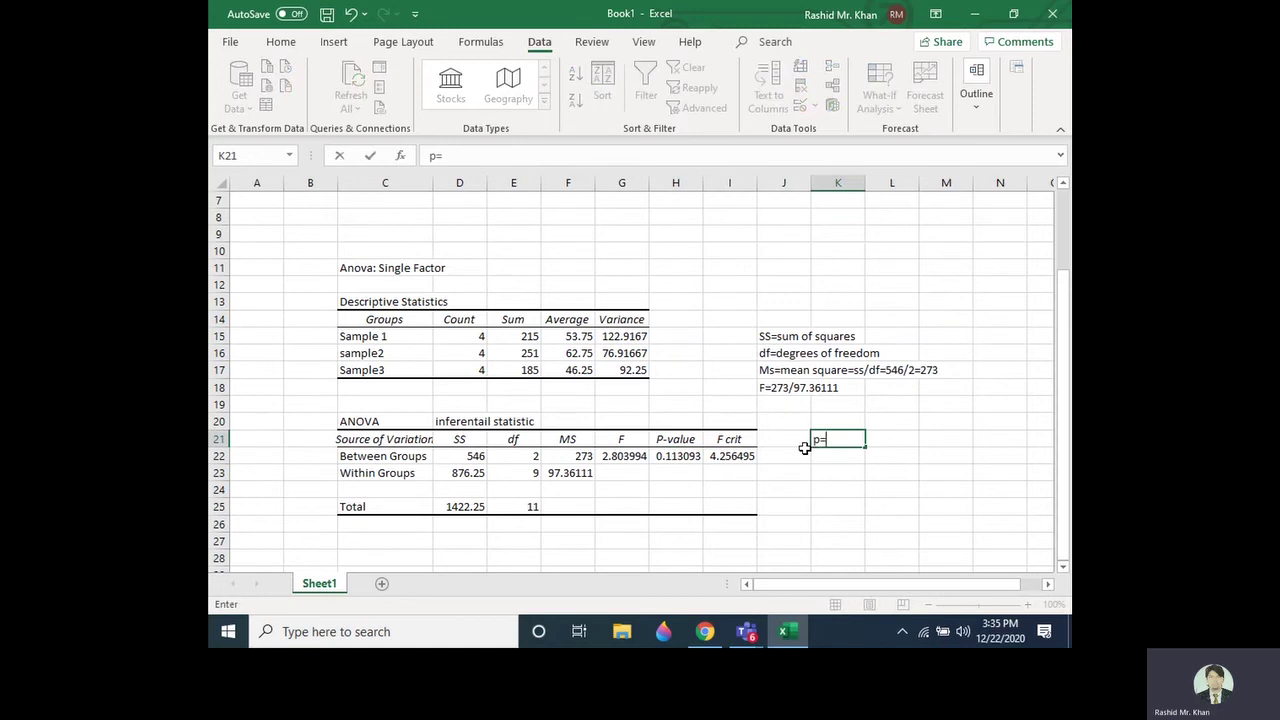
type("0.113093>0.05")
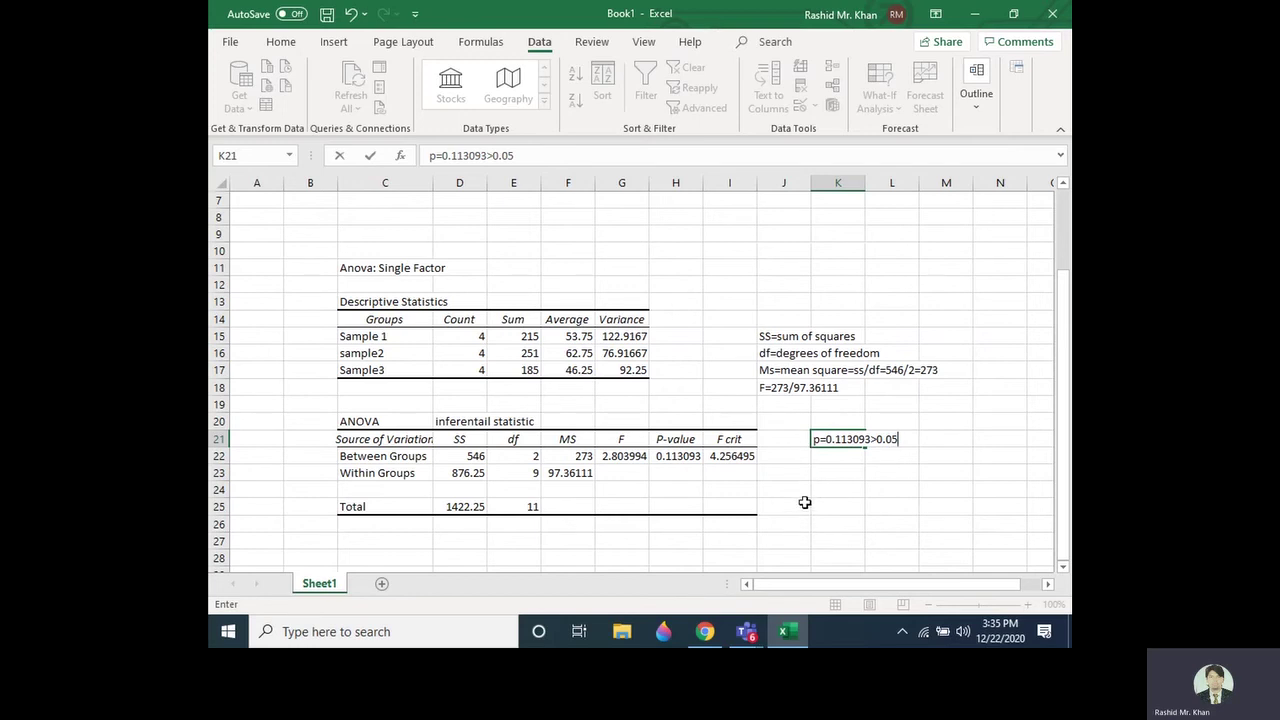
scroll(806, 500, "down", 1)
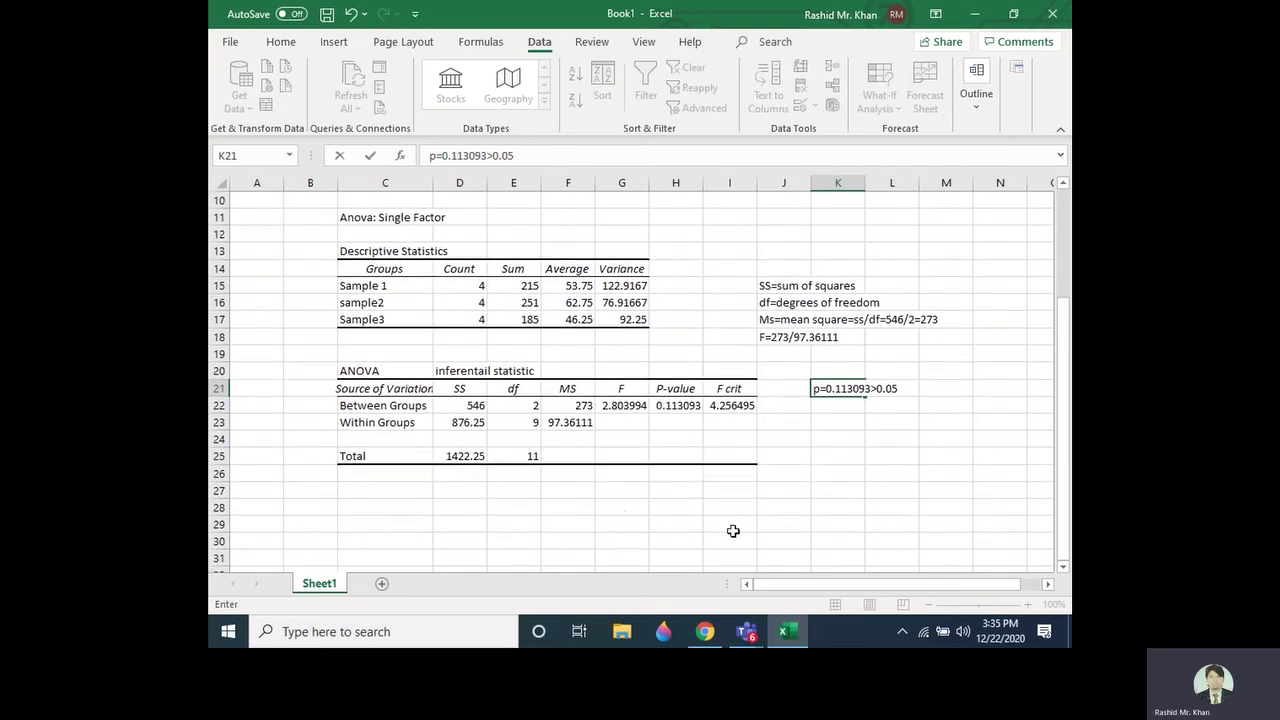
left_click(768, 491)
Step: Write 'Conclusion: the Ho cannot be rejected so we conclude' in J27
type("C")
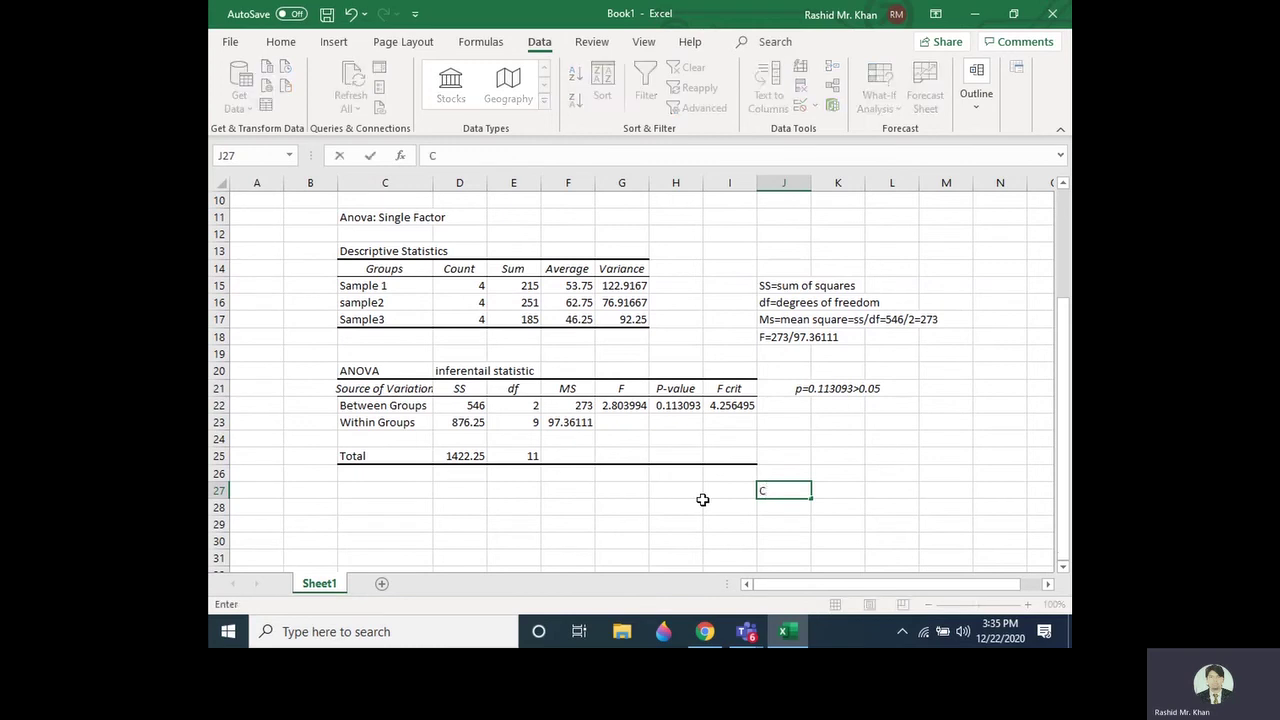
type("onslusion: accept")
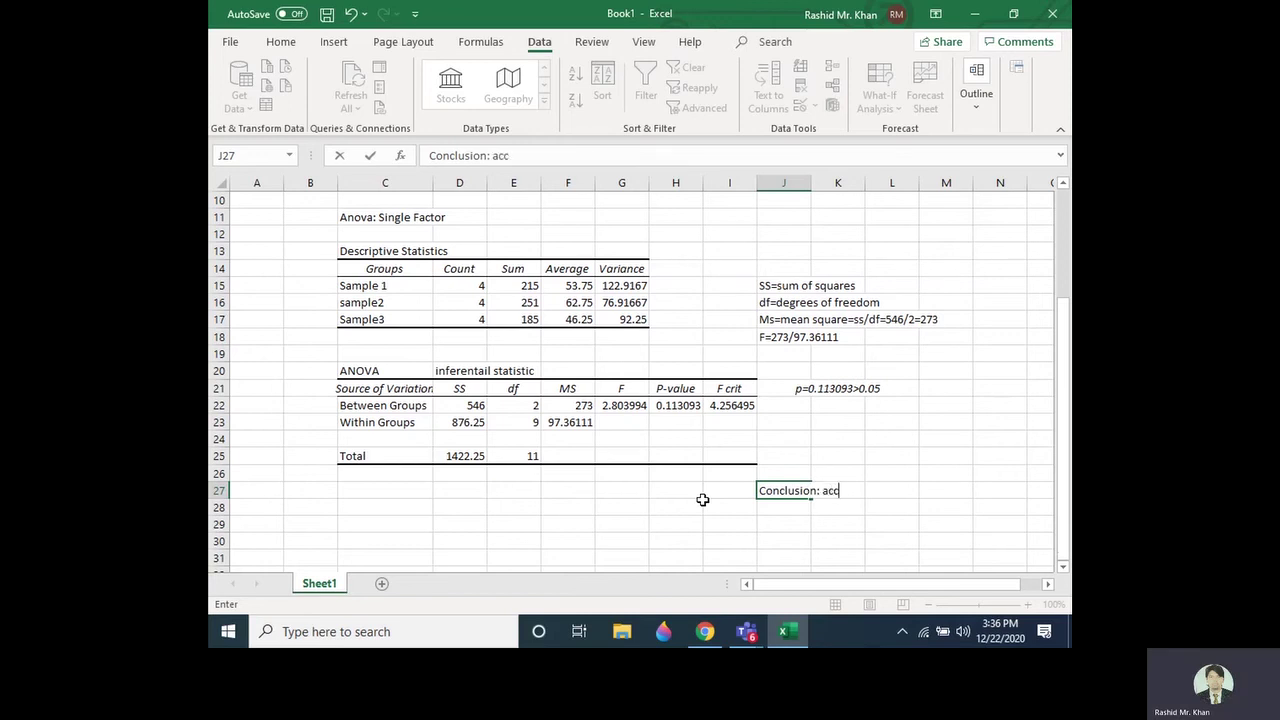
key("BackSpace")
key("BackSpace")
key("BackSpace")
key("BackSpace")
key("BackSpace")
key("BackSpace")
key("BackSpace")
type("the h")
key("BackSpace")
type("Ho cannot ")
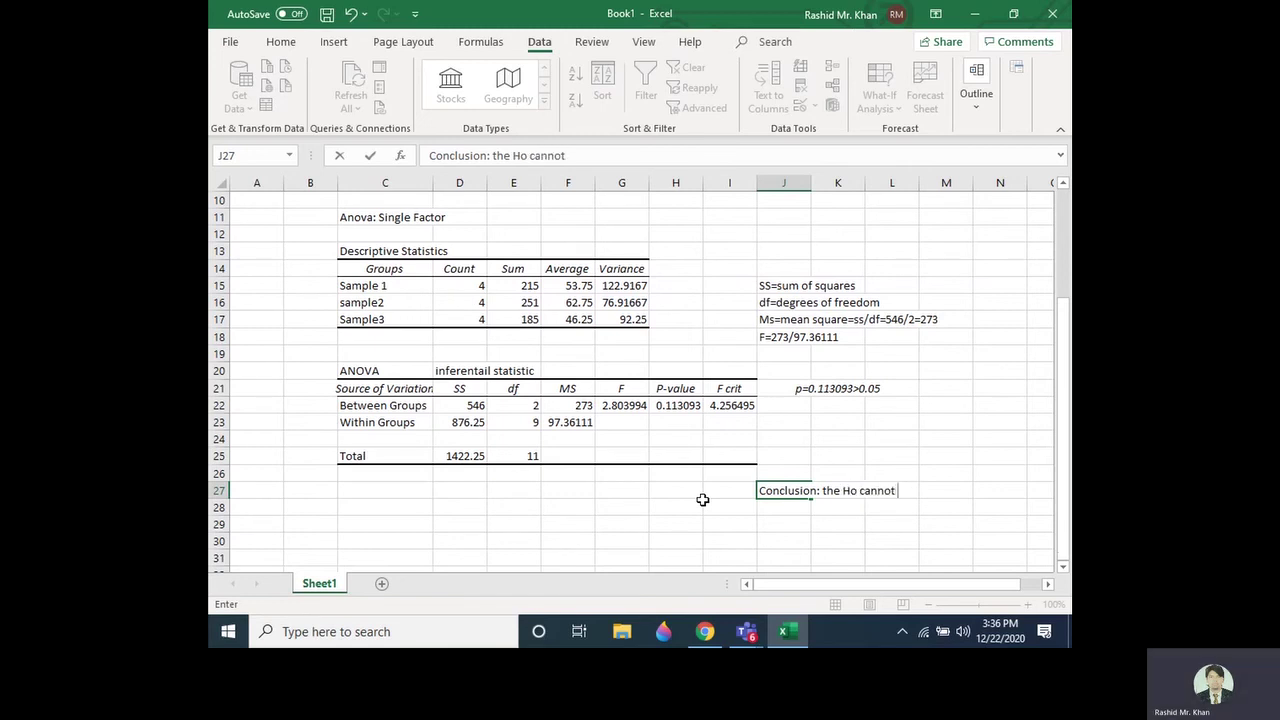
type("be rejected ")
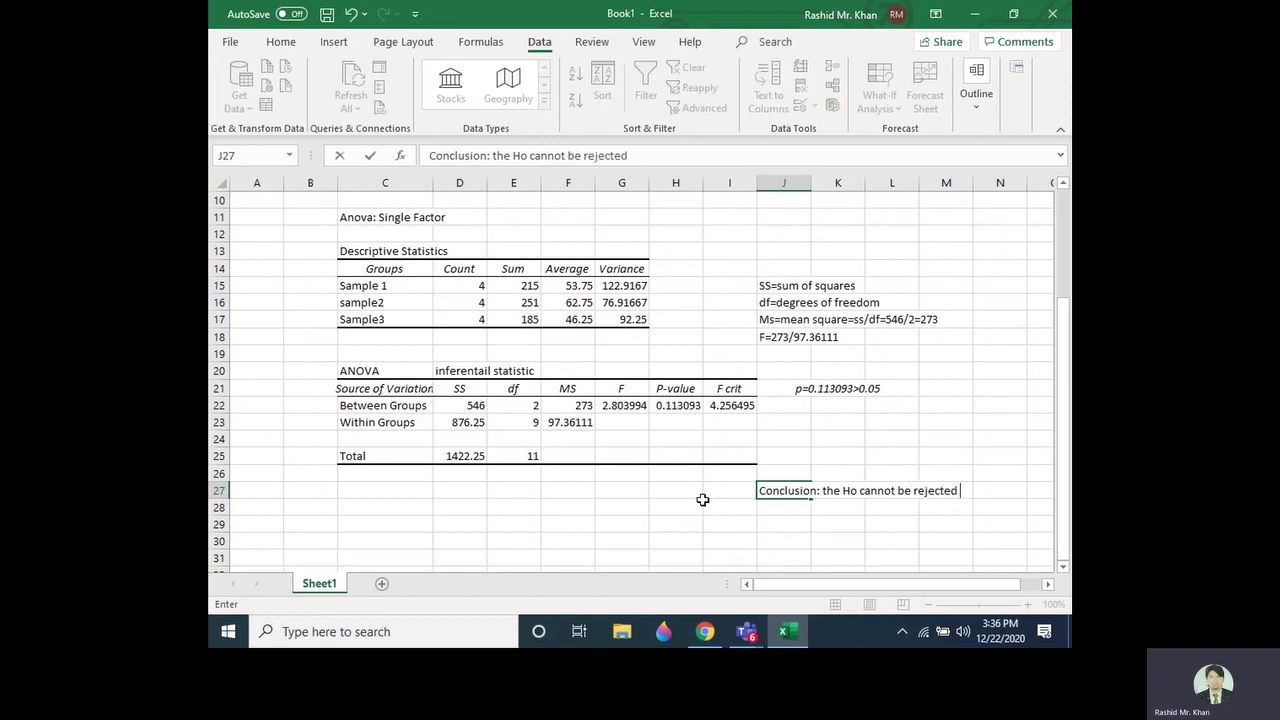
type("so we conclude")
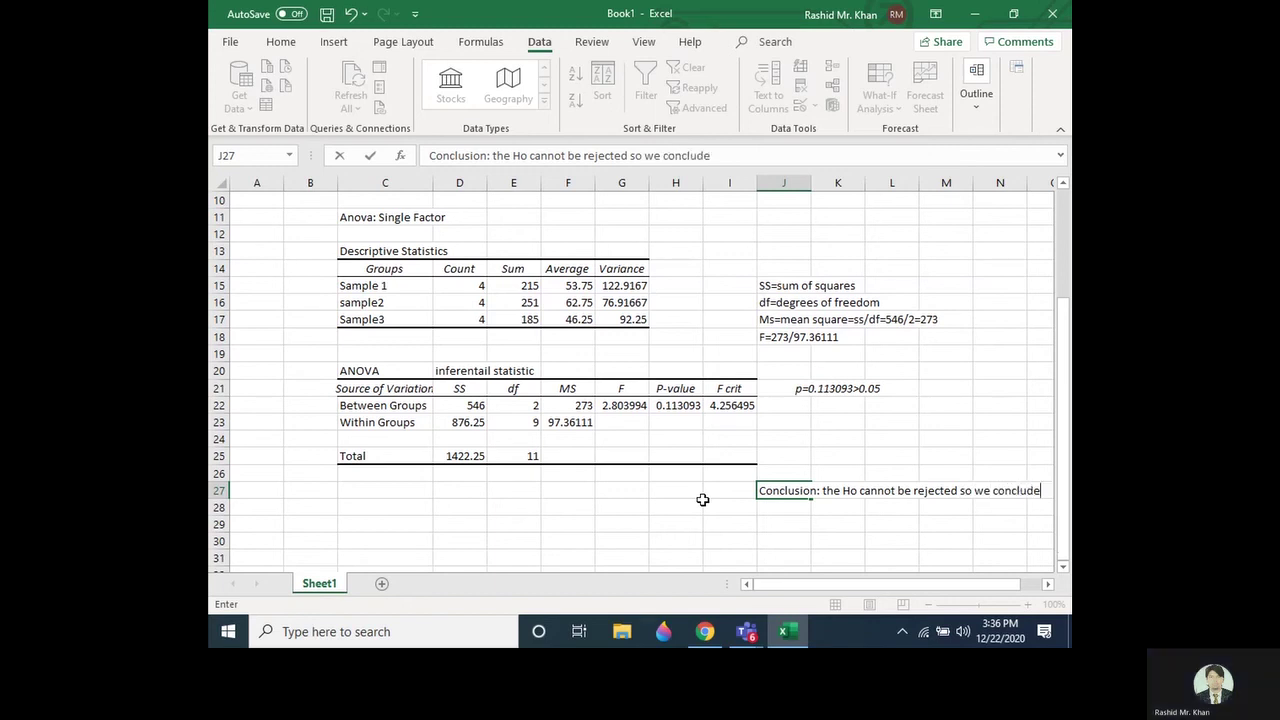
key("Return")
Step: Continue in J28 with 'the three means have no significant difference'
type("the ")
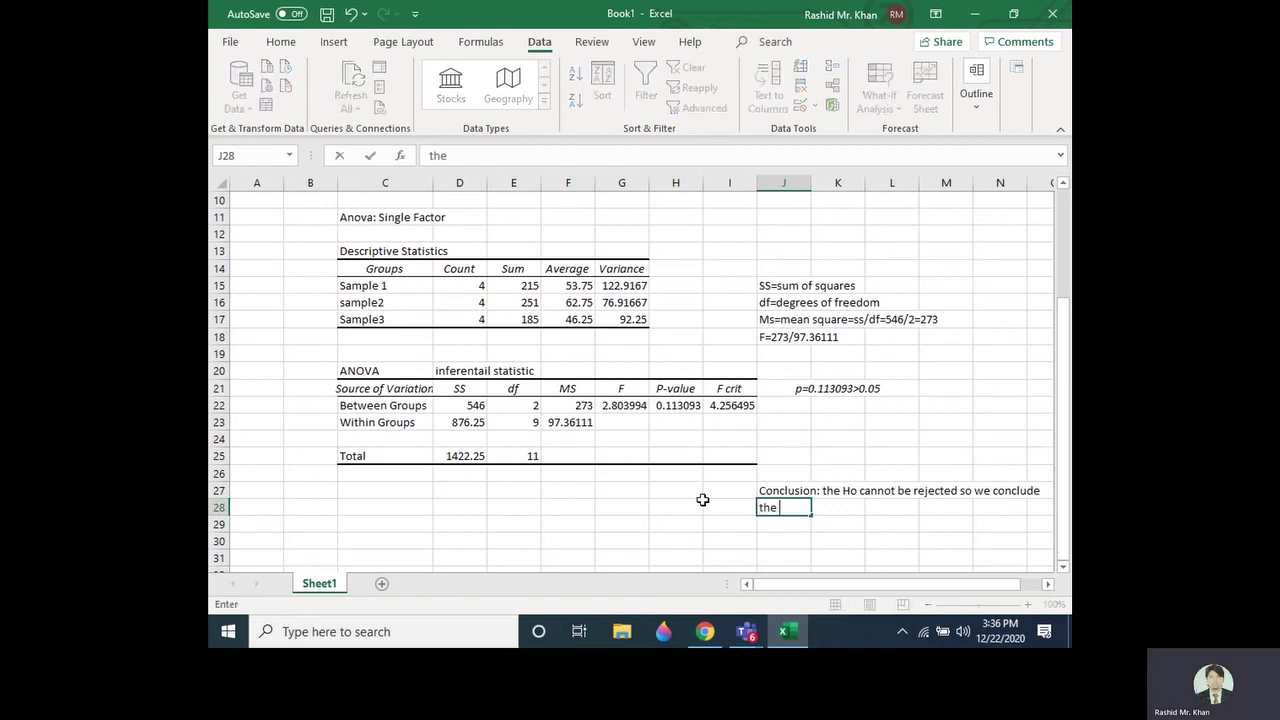
type("tr")
key("BackSpace")
type("hree means ")
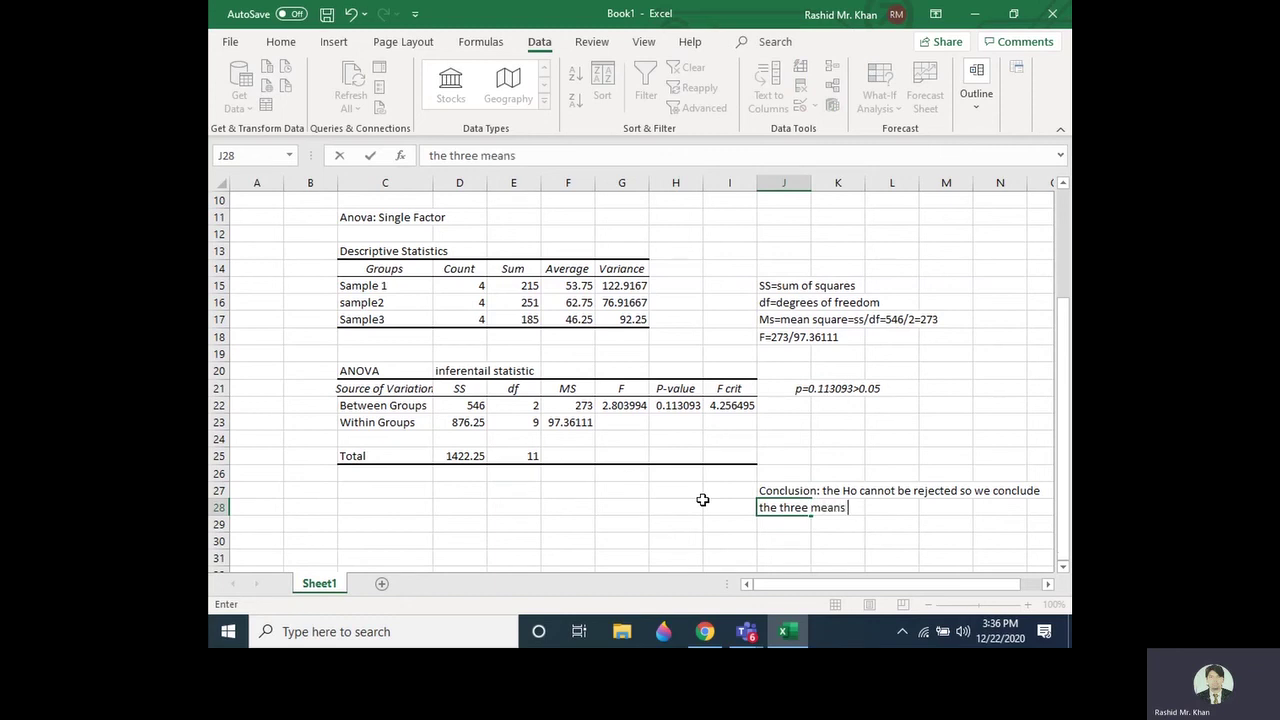
type("have no signif")
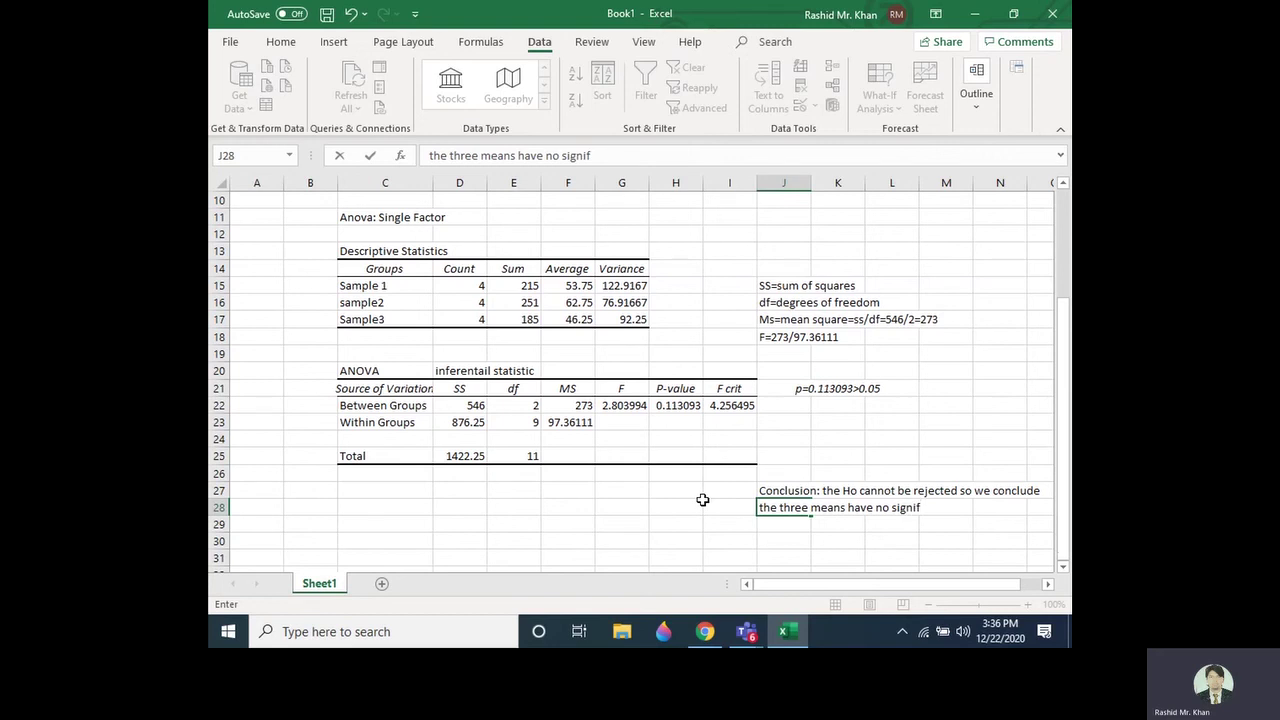
type("ant difference")
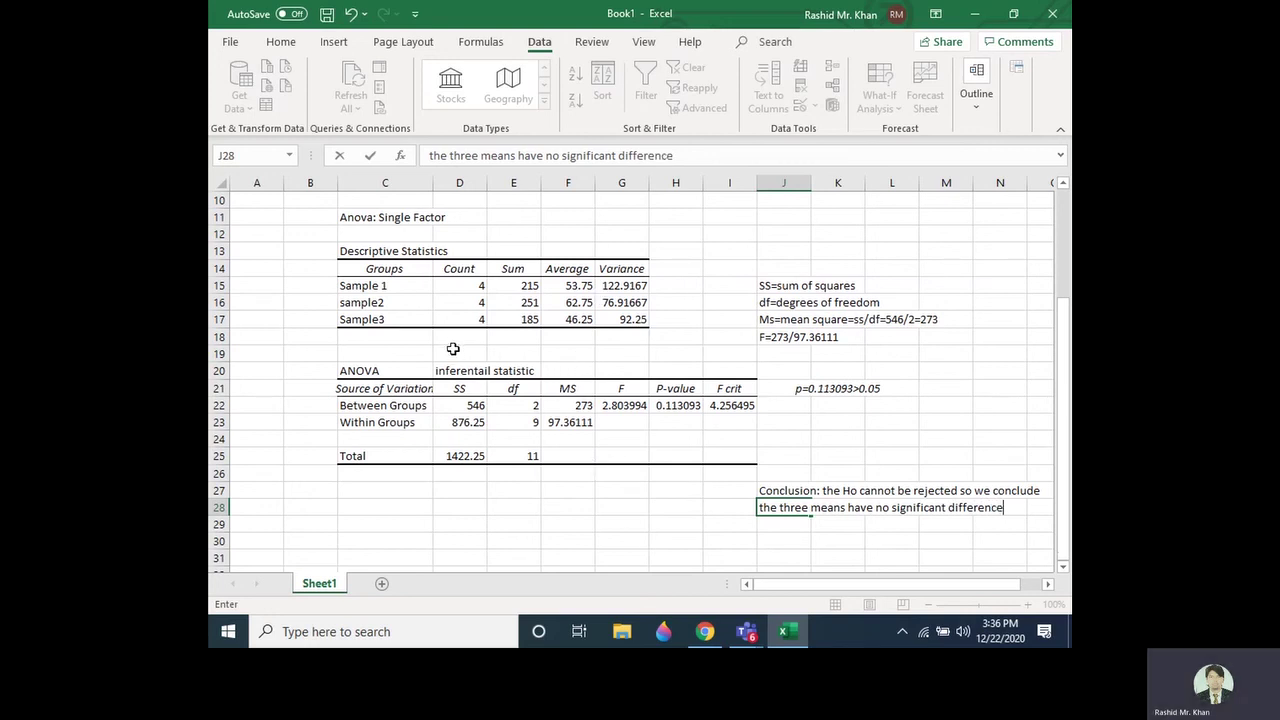
Step: Commit the J28 line, select the Descriptive Statistics and ANOVA tables, and scroll back to the top
scroll(450, 345, "up", 1)
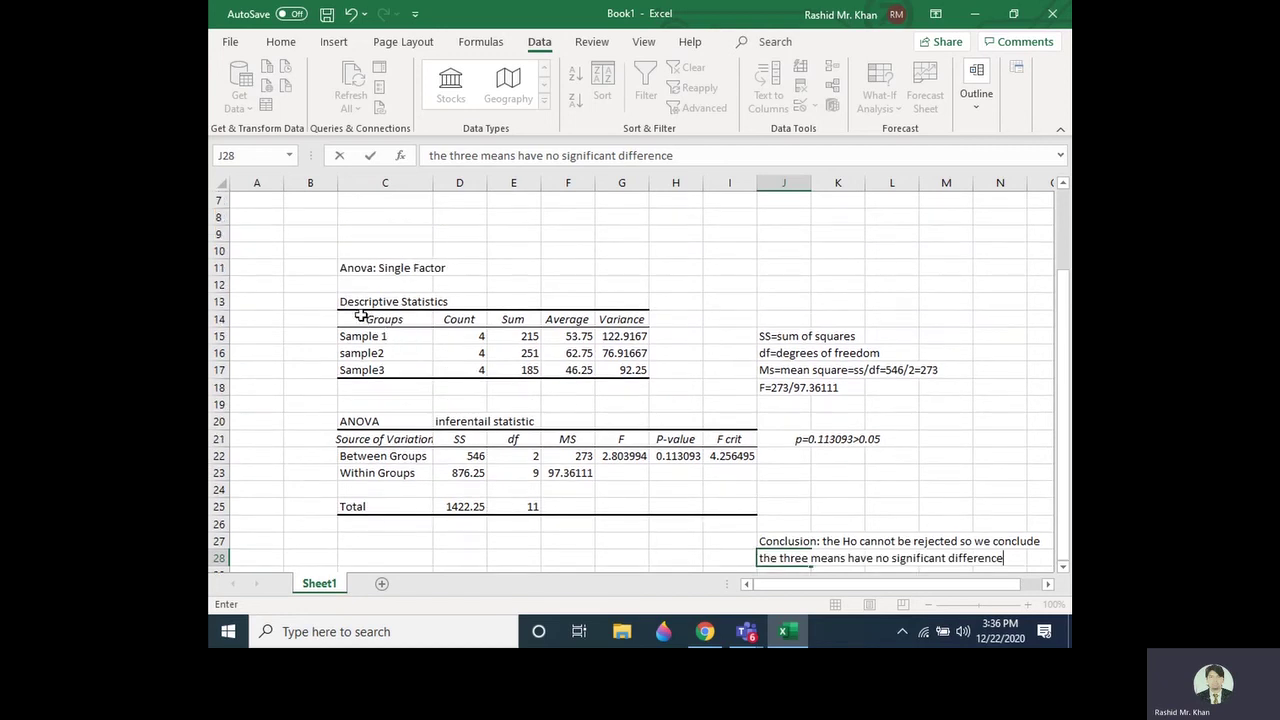
left_click_drag(343, 300, 620, 388)
left_click_drag(343, 422, 1040, 560)
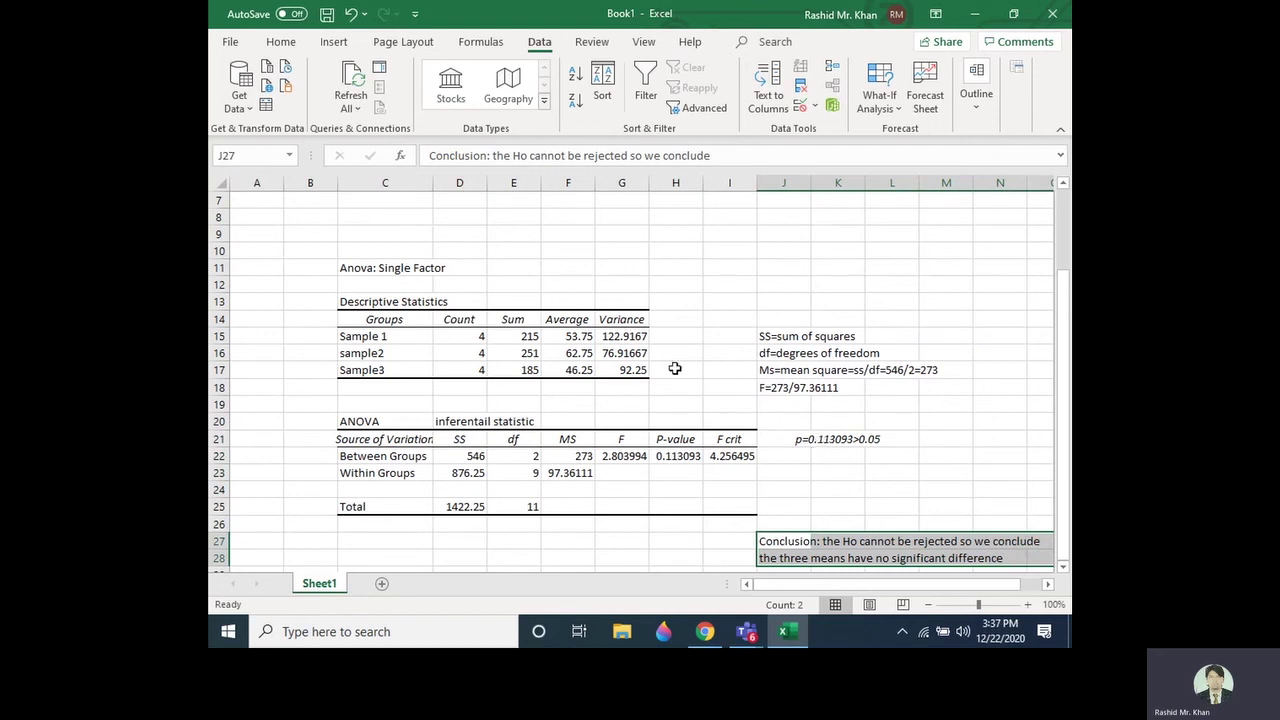
scroll(675, 366, "up", 2)
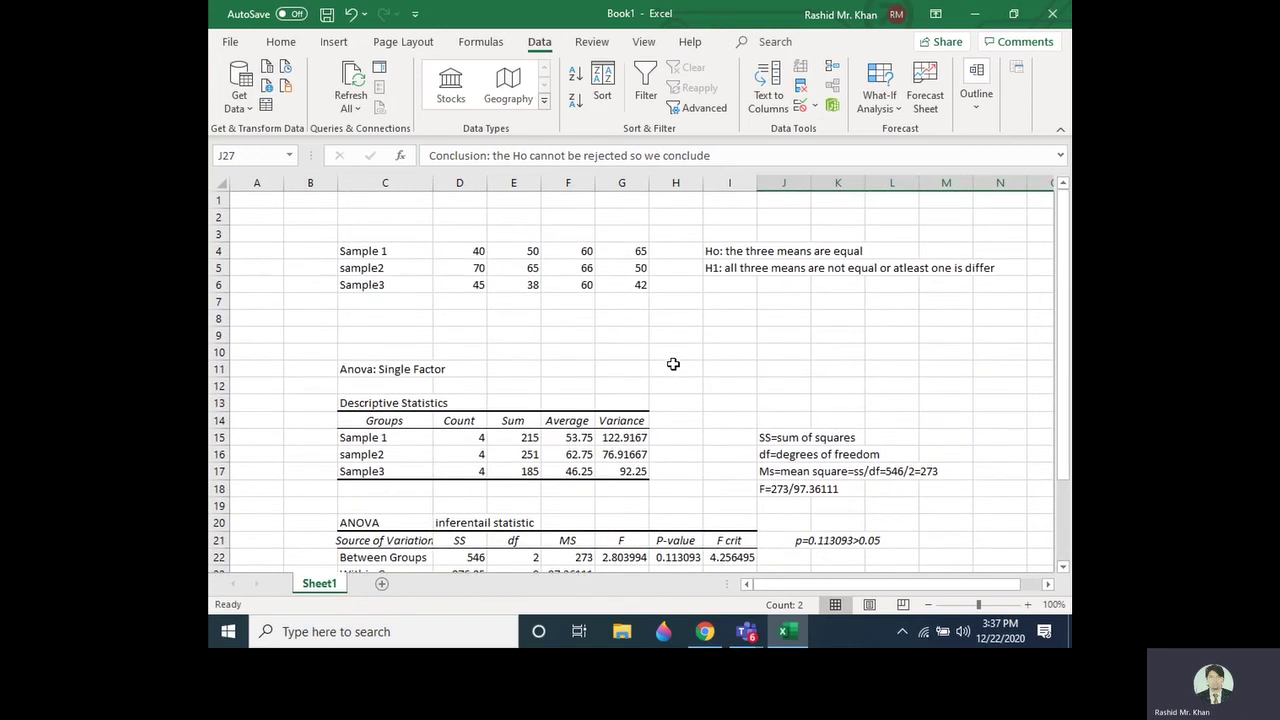